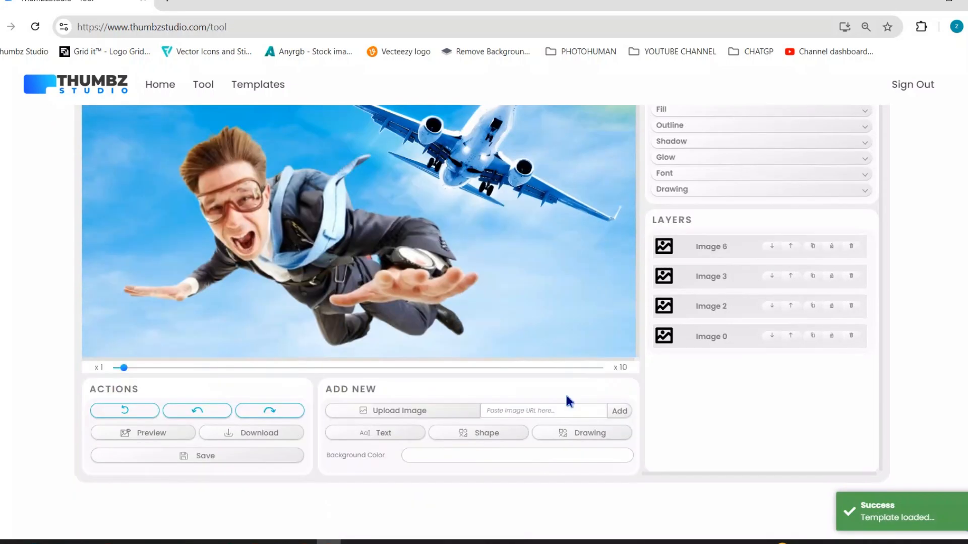
Step: Delete the sun glow image from the upper-right corner of the sky
scroll(504, 353, up, 3)
scroll(434, 275, down, 1)
scroll(433, 275, up, 1)
click(553, 163)
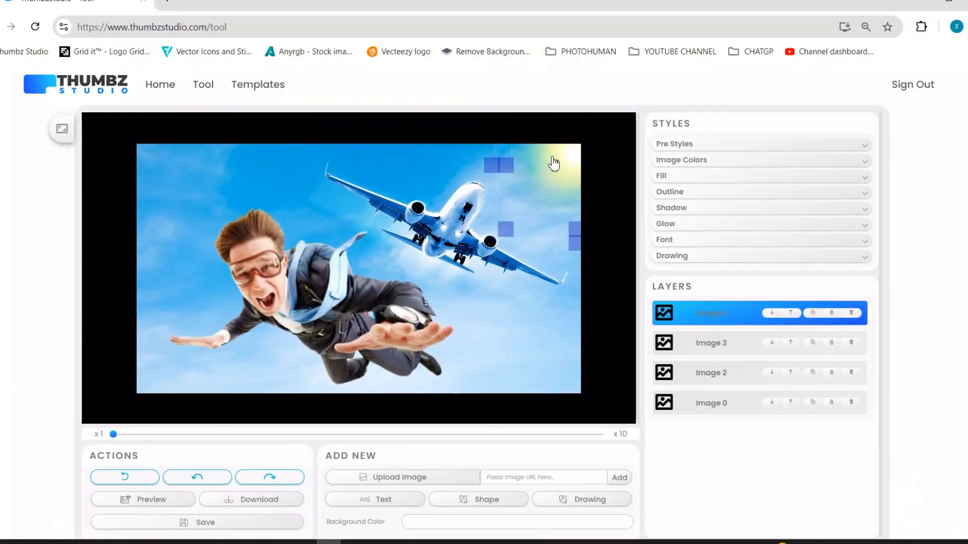
key(Delete)
key(Return)
Step: Move the airplane partly into the canvas's upper-right corner and enlarge the skydiver
click(389, 379)
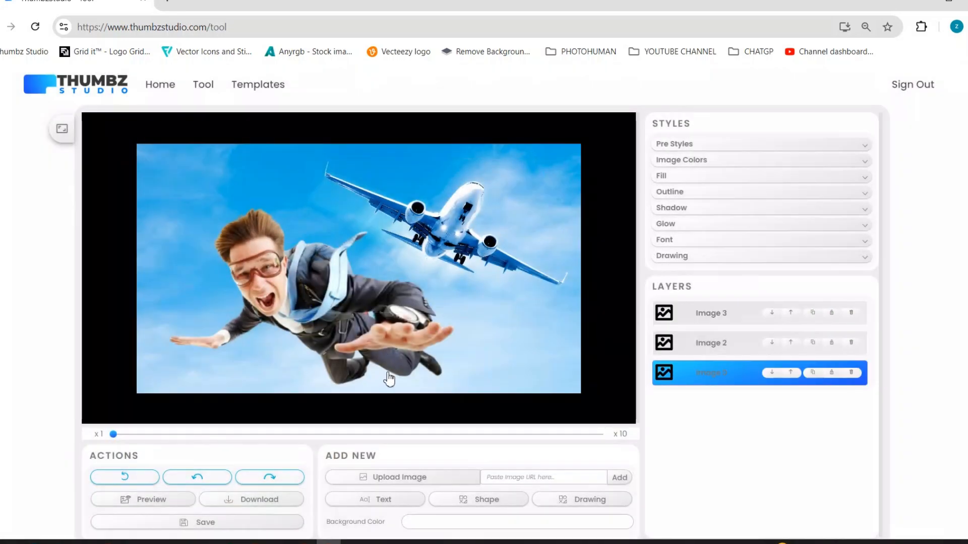
drag(327, 284, 334, 283)
drag(492, 162, 588, 99)
drag(448, 226, 493, 187)
click(399, 212)
drag(746, 345, 697, 297)
drag(387, 253, 356, 263)
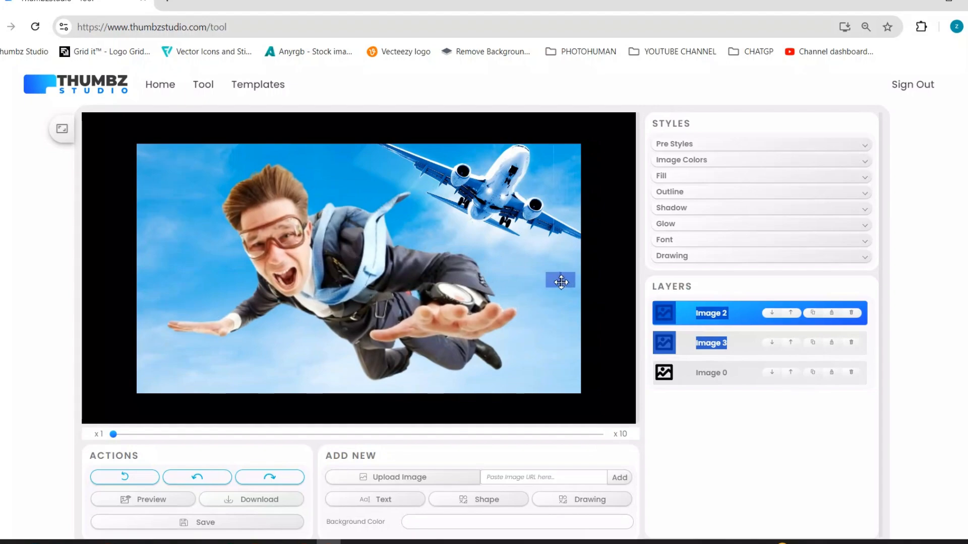
Step: Enlarge the skydiver slightly more and shift him so his outstretched hand reaches the image's left edge
drag(561, 281, 573, 280)
click(198, 478)
drag(378, 288, 337, 233)
drag(517, 397, 562, 426)
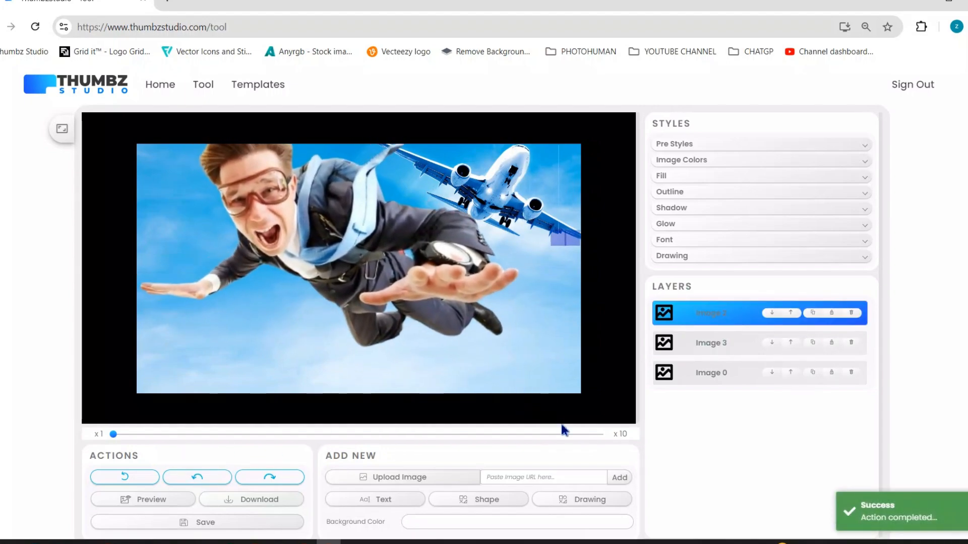
drag(439, 282, 433, 323)
Step: Nudge the skydiver further left and enable a black shadow on him
click(681, 210)
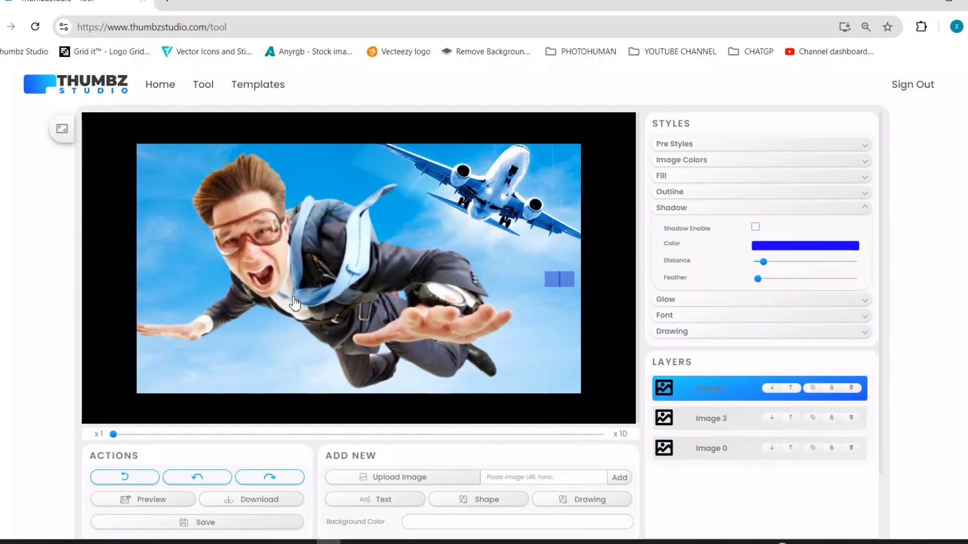
drag(295, 304, 284, 304)
click(755, 227)
click(805, 245)
drag(857, 303, 870, 308)
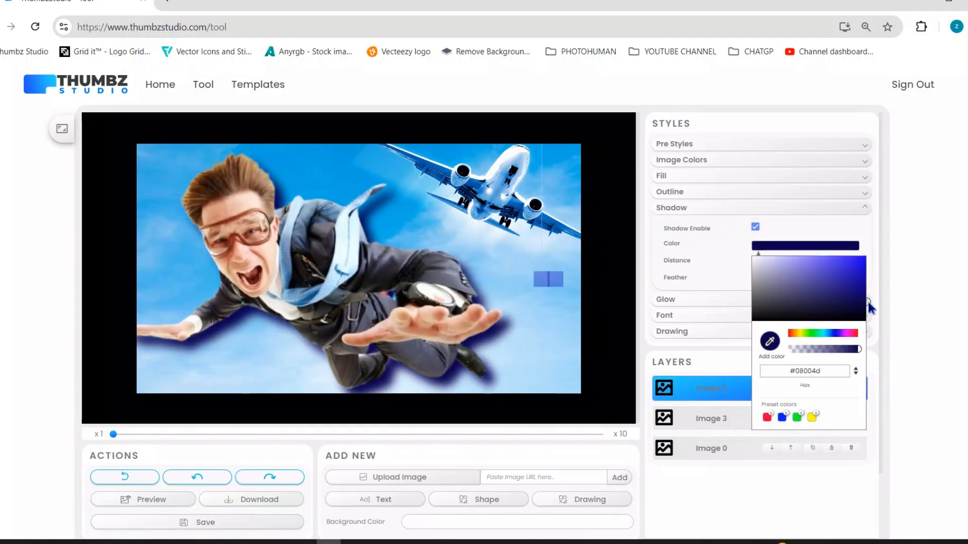
click(893, 335)
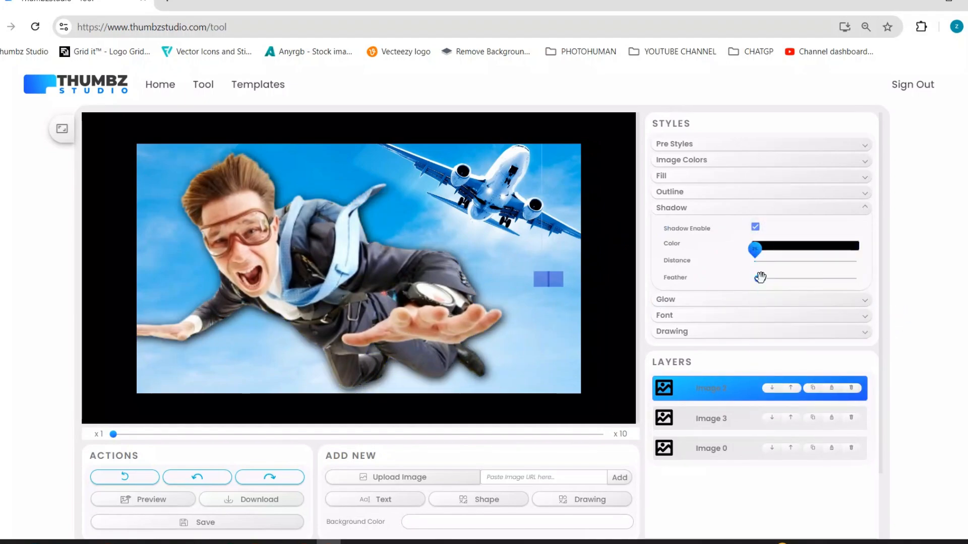
Step: Set the skydiver's shadow to a dark navy blue with a small distance and light feather
drag(759, 277, 741, 295)
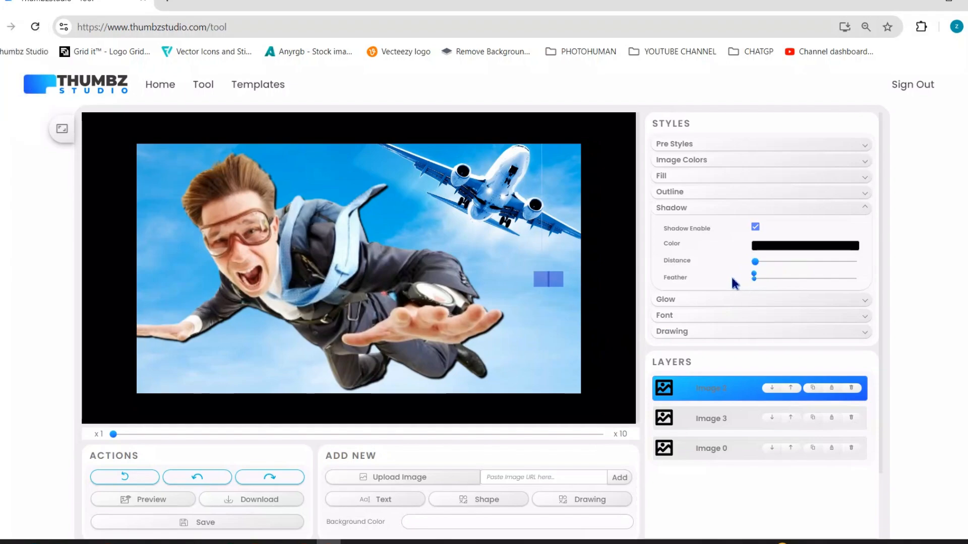
click(812, 246)
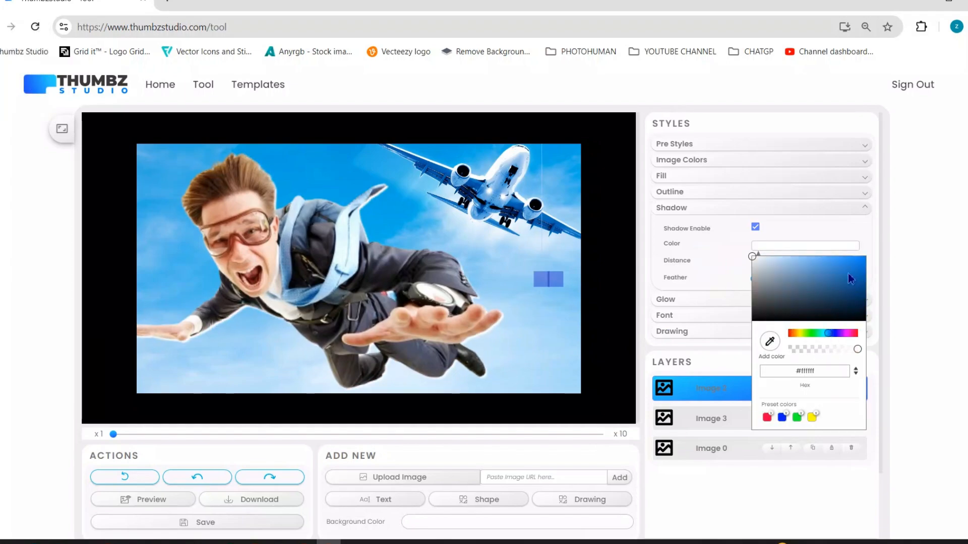
click(876, 302)
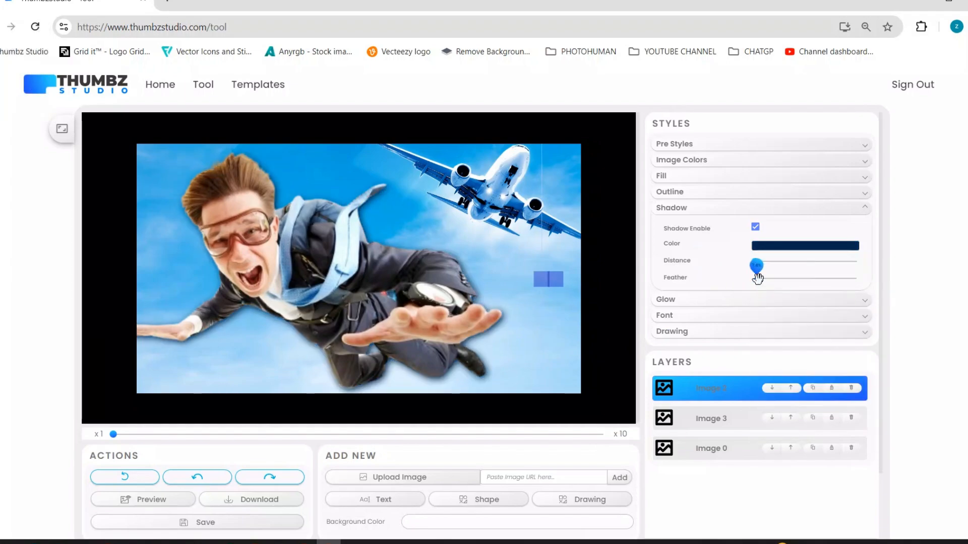
Step: Try tinting the sky background with a light blue blend color
click(566, 336)
click(681, 160)
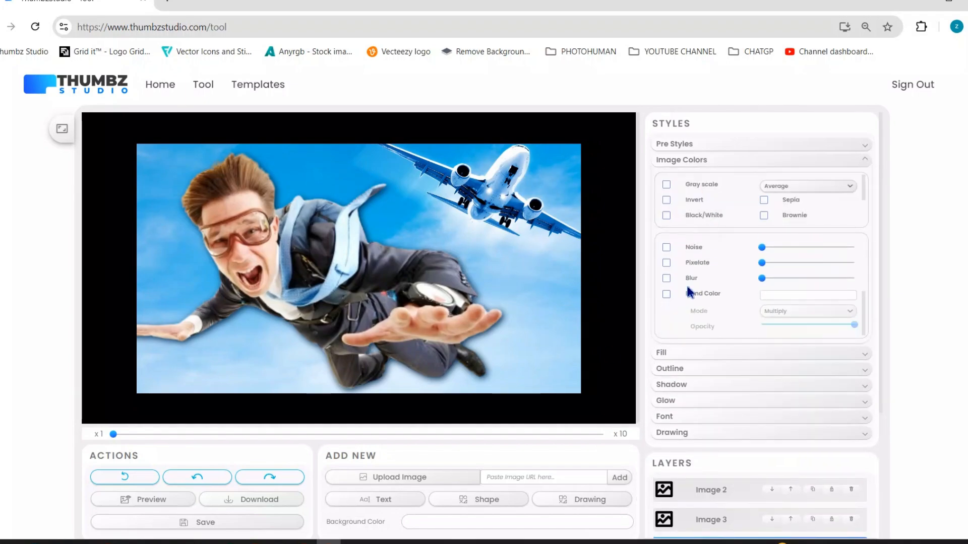
click(667, 294)
click(775, 295)
click(836, 361)
click(713, 298)
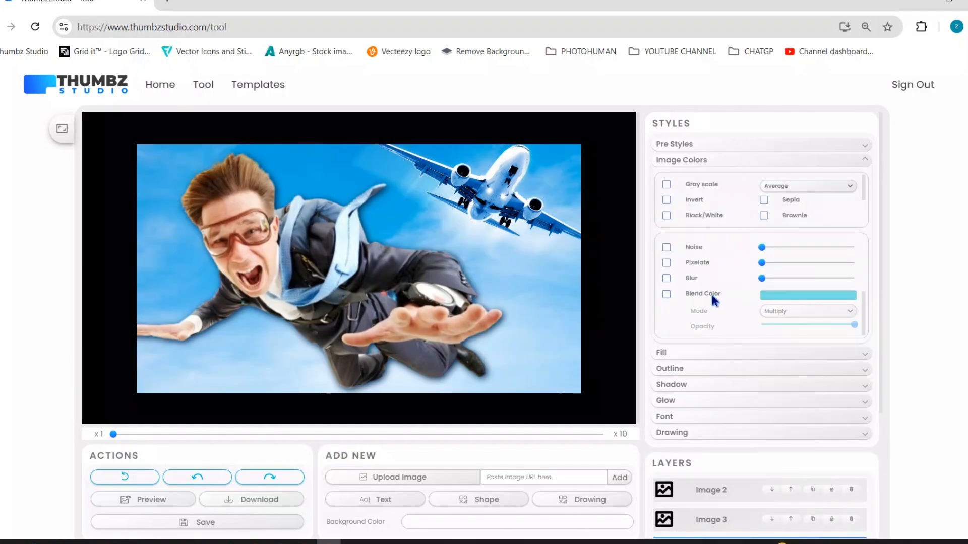
Step: Enable brightness on the sky background and raise it slightly
drag(852, 263, 806, 254)
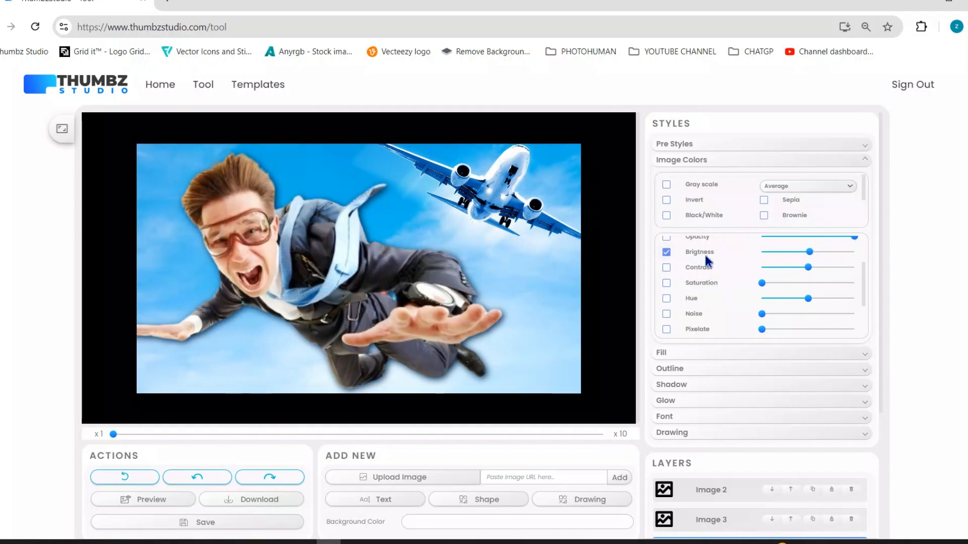
click(808, 252)
drag(812, 255, 812, 255)
Step: Enlarge the airplane and reposition it in the upper-right part of the canvas, just behind the skydiver
click(527, 222)
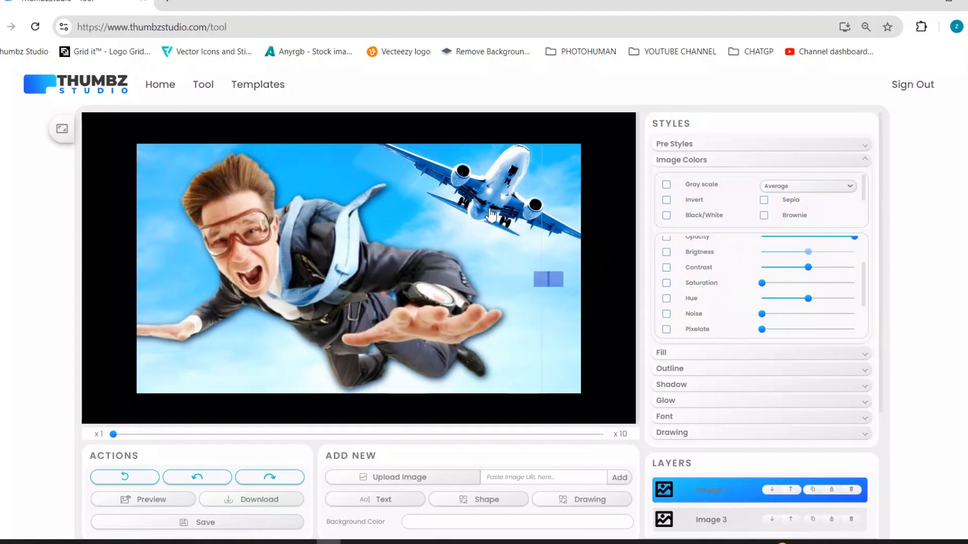
click(557, 234)
drag(358, 283, 305, 313)
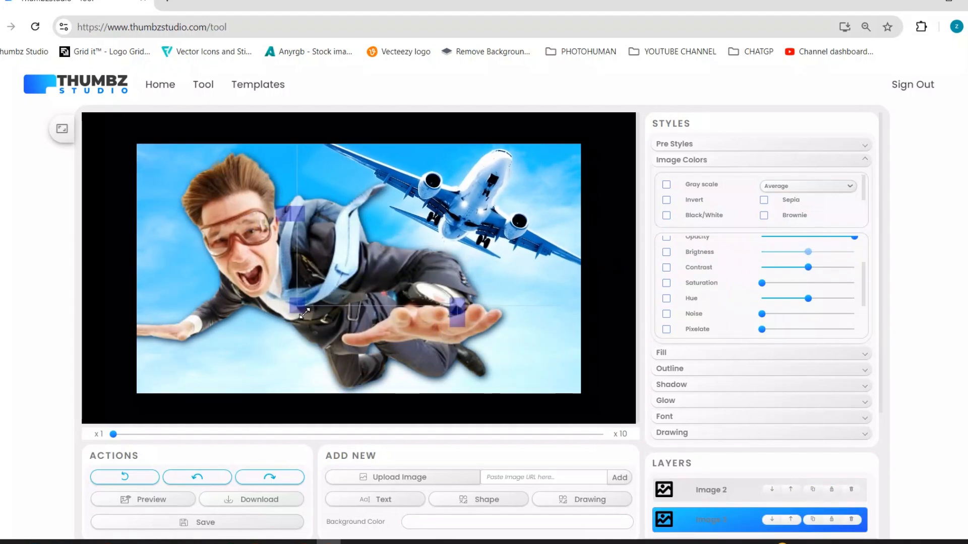
drag(471, 211, 484, 209)
drag(565, 186, 573, 175)
drag(306, 311, 341, 291)
mouse_move(529, 197)
mouse_down()
mouse_move(523, 202)
mouse_move(533, 193)
mouse_up()
drag(567, 162, 561, 173)
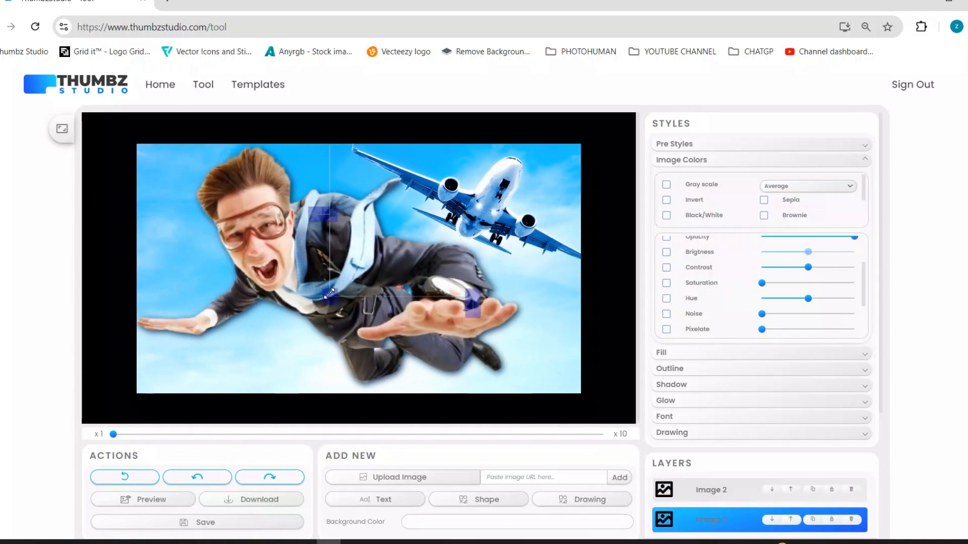
drag(329, 294, 347, 285)
drag(573, 169, 553, 171)
mouse_move(327, 289)
mouse_down()
mouse_move(349, 282)
mouse_move(331, 294)
mouse_up()
drag(569, 193, 569, 180)
Step: Enable a black shadow on the airplane with no distance and a moderate feather
click(676, 392)
click(755, 227)
click(773, 246)
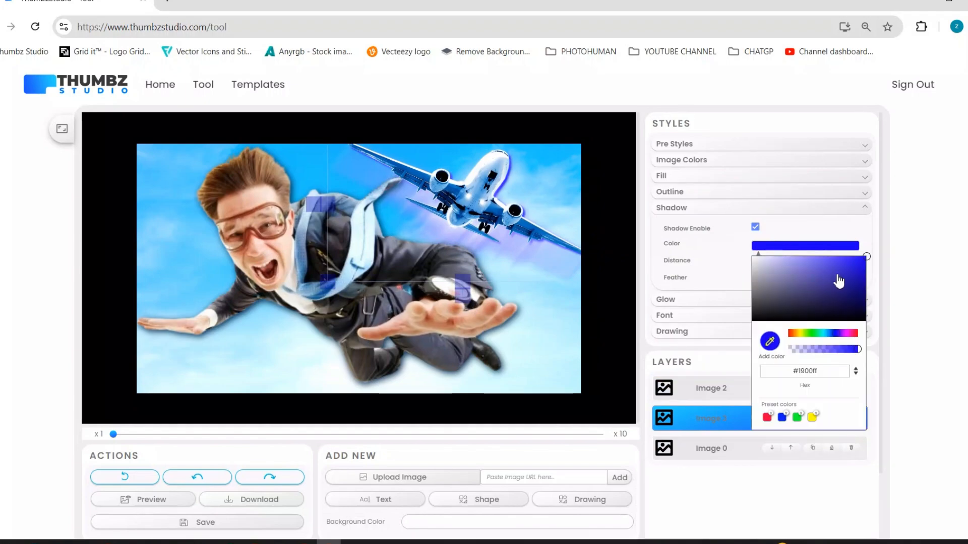
click(898, 291)
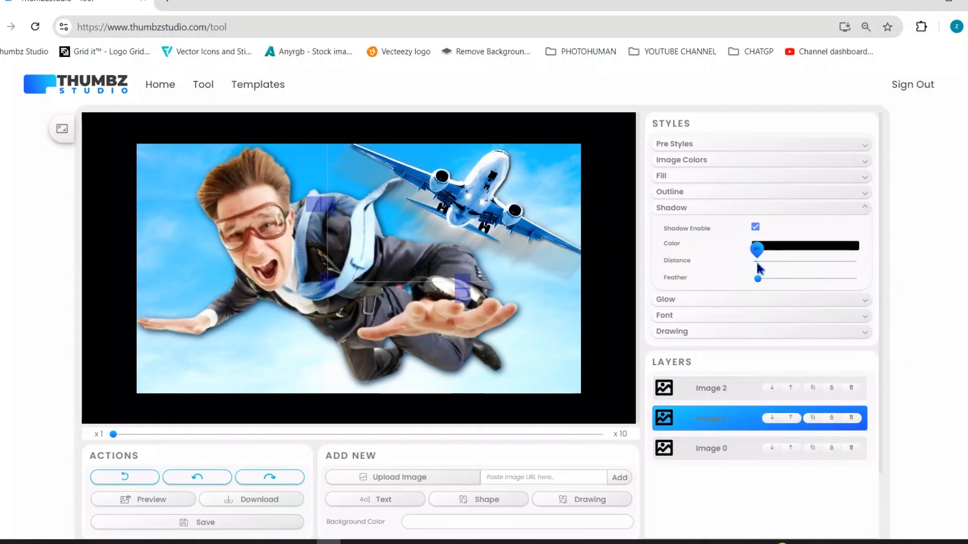
drag(758, 281, 796, 279)
Step: Change the airplane's shadow color to a very dark teal
click(815, 246)
click(752, 257)
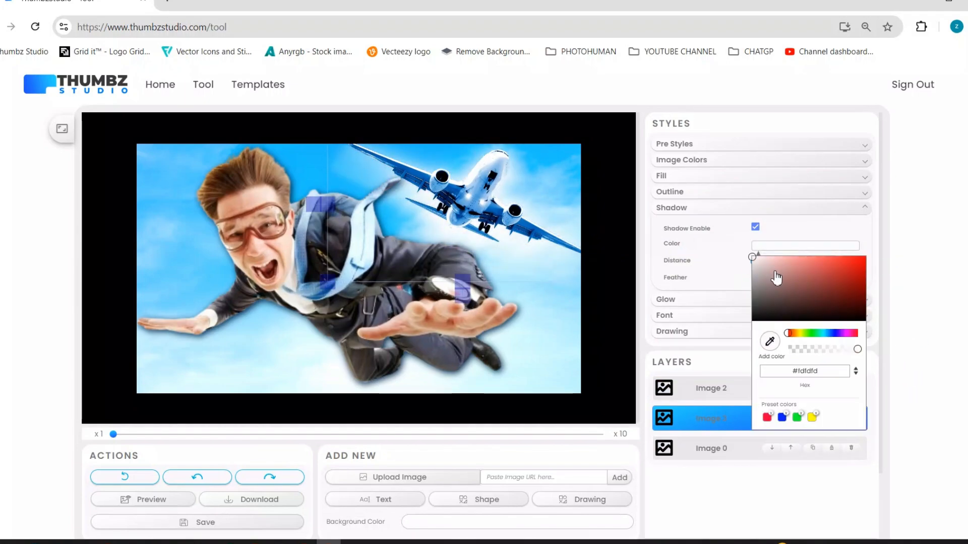
click(815, 275)
click(826, 333)
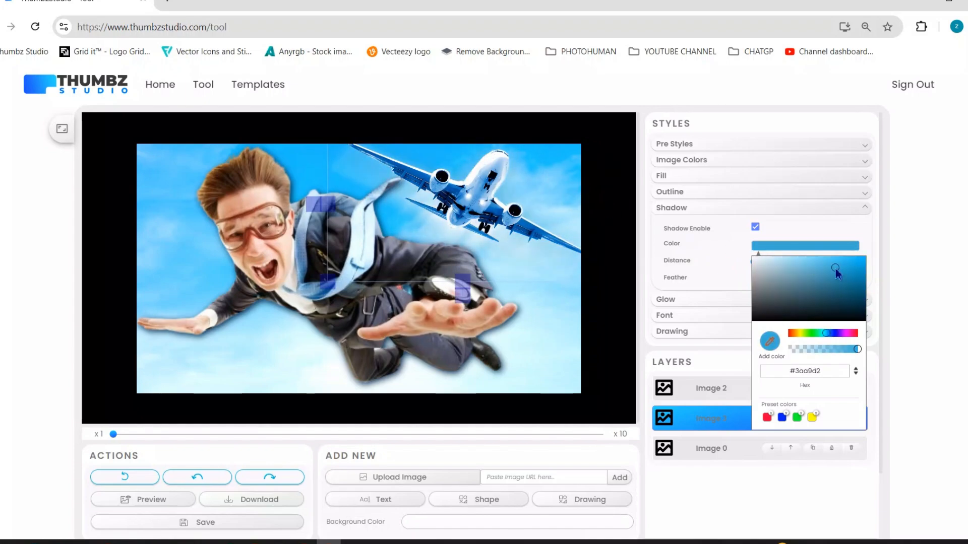
drag(835, 268, 917, 298)
click(956, 272)
Step: Upload the yellow sun glow image to the canvas
click(412, 483)
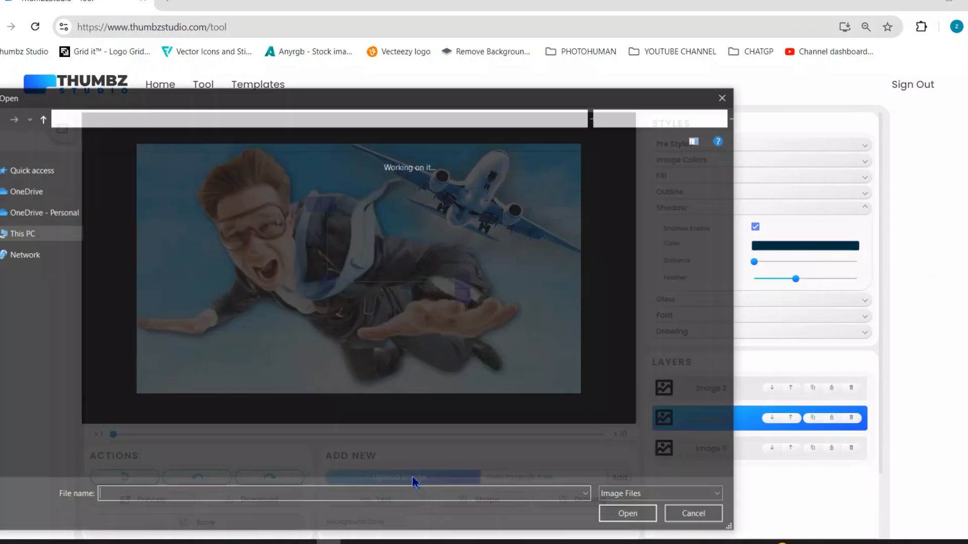
scroll(335, 322, down, 5)
double_click(465, 295)
Step: Enlarge the sun glow over the upper-right corner and place its layer below the airplane
drag(550, 250, 599, 134)
drag(471, 230, 181, 409)
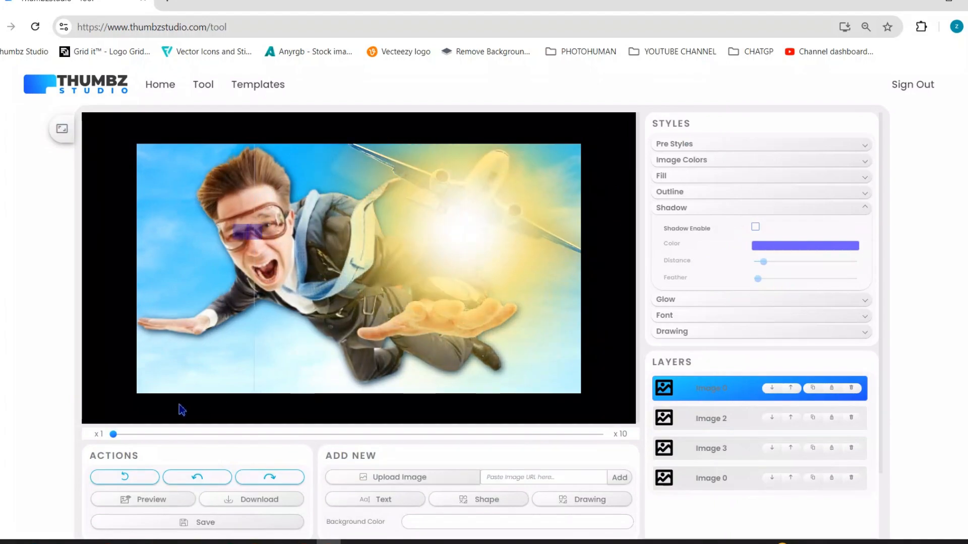
drag(433, 237, 546, 125)
drag(722, 395, 726, 445)
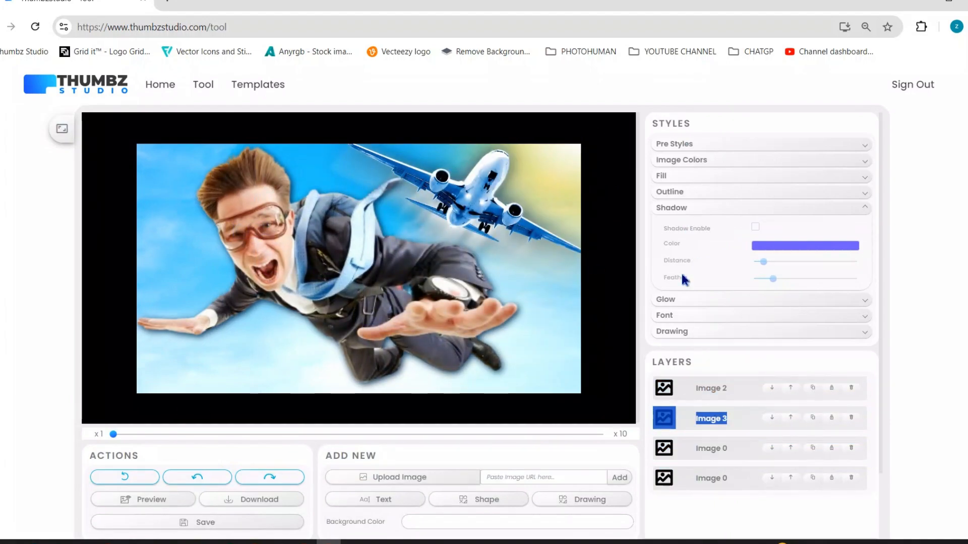
Step: Try duplicating the airplane layer and undo the change
click(565, 171)
click(812, 417)
click(207, 478)
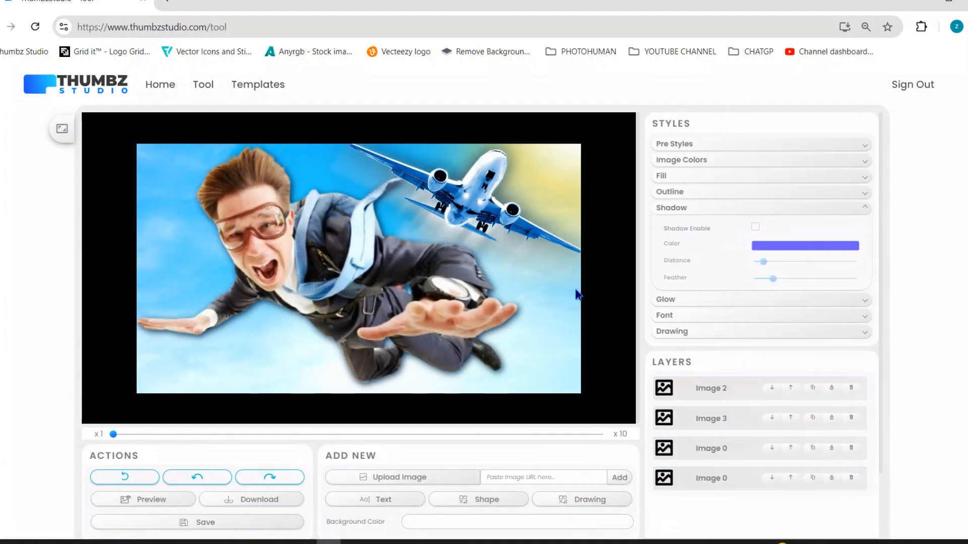
Step: Try lowering the airplane's brightness and undo the change
click(681, 160)
click(666, 252)
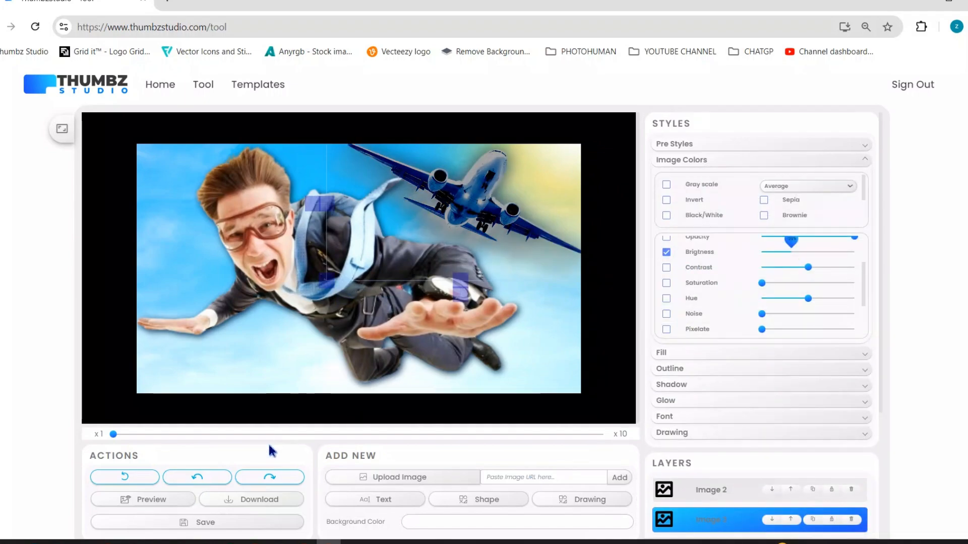
click(198, 477)
Step: Enable a blend color on the sun glow and tint it dark teal
scroll(748, 363, down, 2)
scroll(699, 263, down, 2)
click(666, 228)
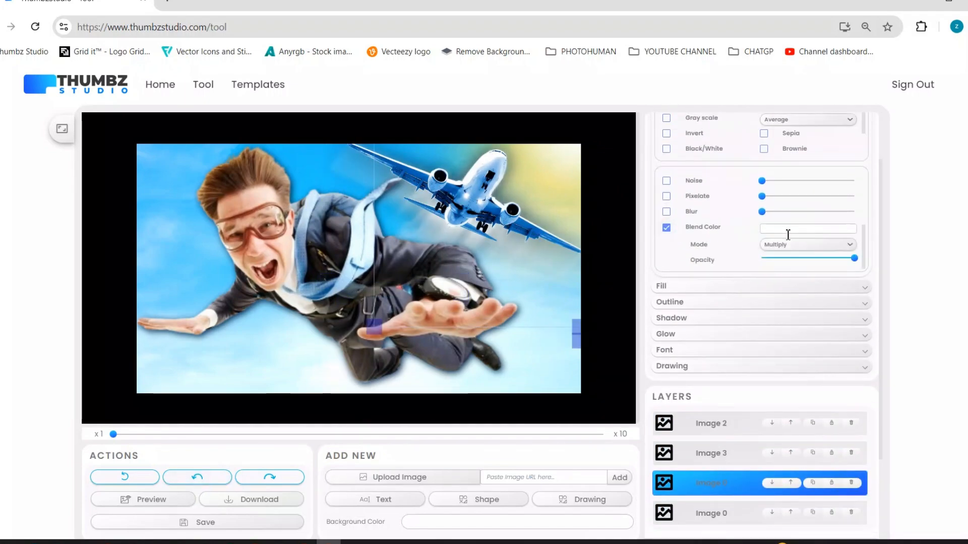
click(808, 228)
click(842, 316)
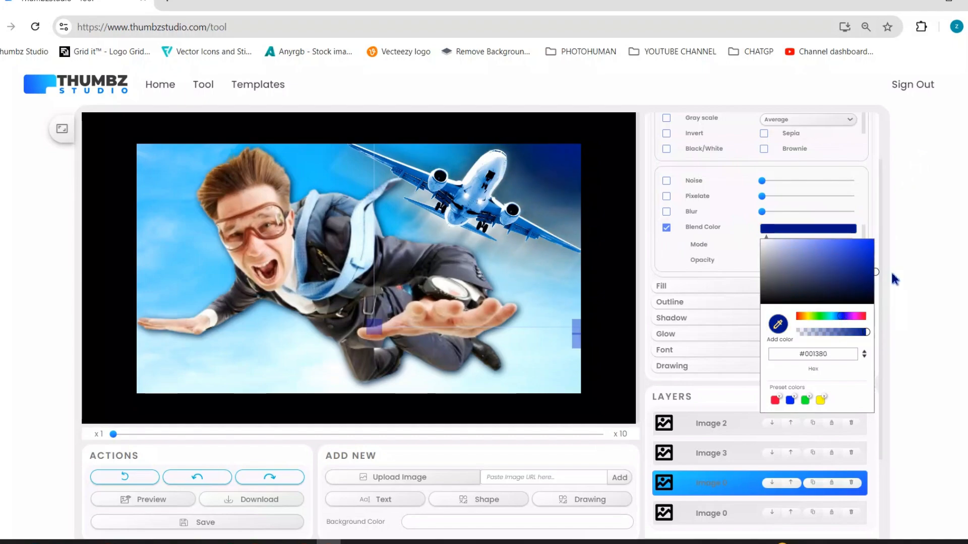
drag(910, 290, 811, 292)
click(193, 318)
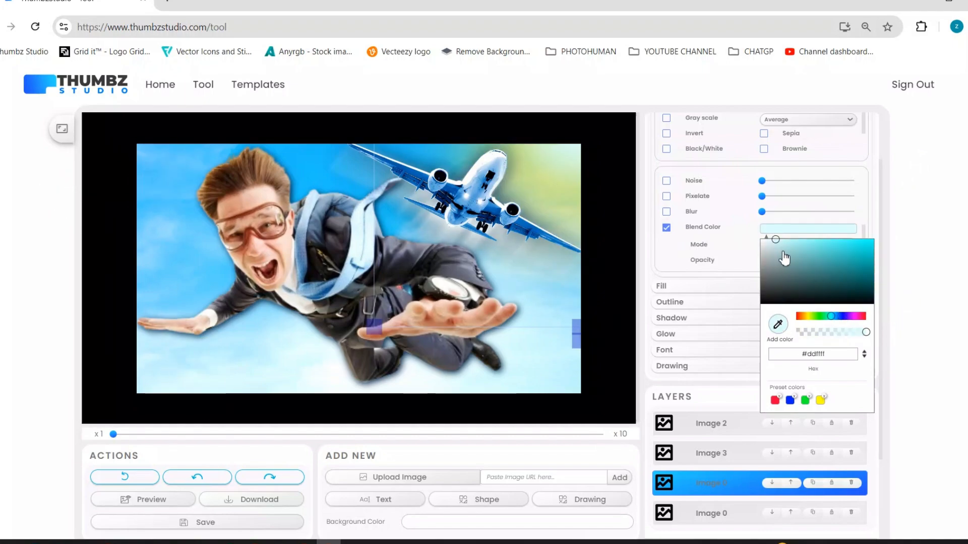
mouse_move(784, 258)
mouse_down()
mouse_move(732, 262)
mouse_move(724, 238)
mouse_move(942, 198)
mouse_move(909, 288)
mouse_up()
click(929, 200)
Step: Raise the glow's brightness and set its blend color to light cyan #92ffff
scroll(682, 212, down, 3)
drag(779, 247, 832, 249)
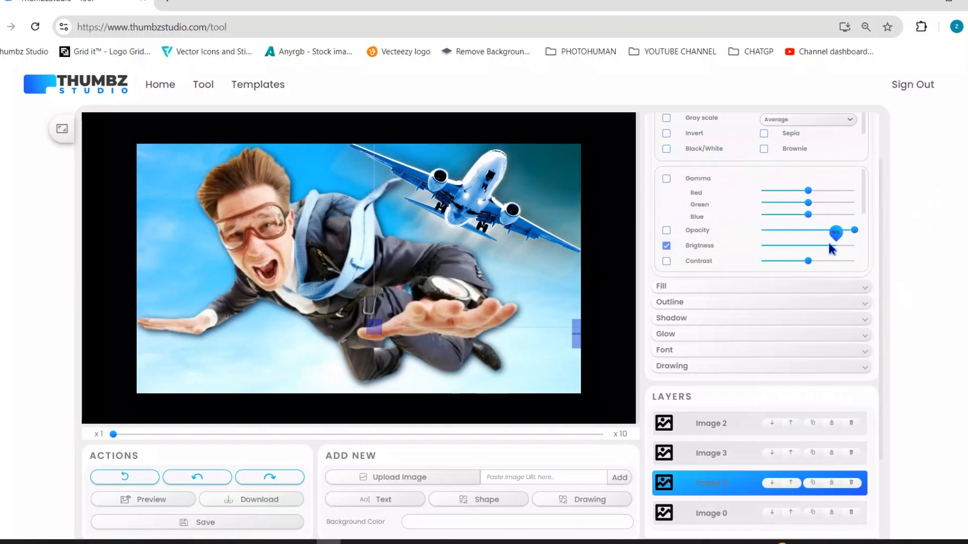
scroll(793, 235, down, 2)
click(808, 229)
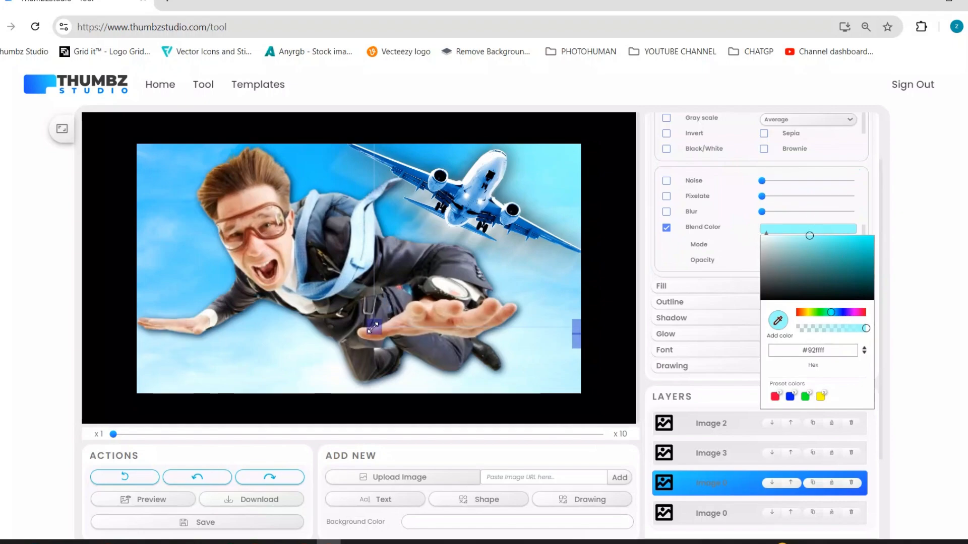
Step: Enlarge the cyan glow behind the airplane and undo the accidental canvas change
drag(373, 327, 311, 389)
click(540, 177)
drag(540, 177, 499, 213)
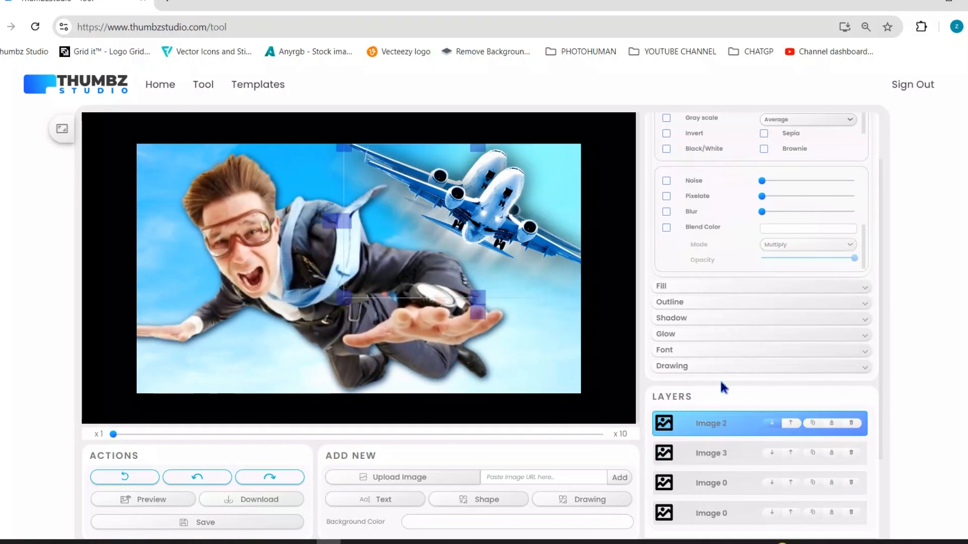
click(220, 480)
Step: Duplicate the cyan glow layer
scroll(732, 386, down, 2)
click(731, 381)
click(813, 372)
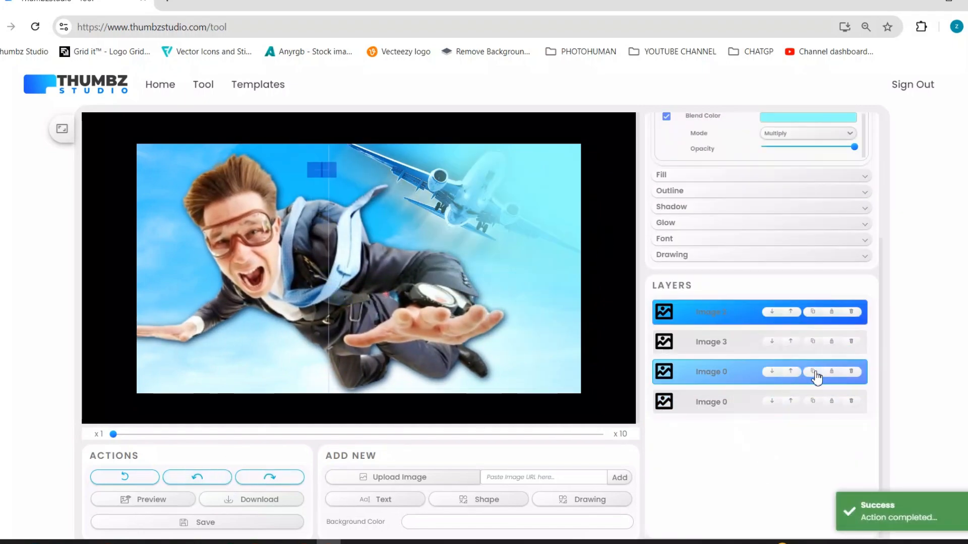
drag(747, 340, 733, 409)
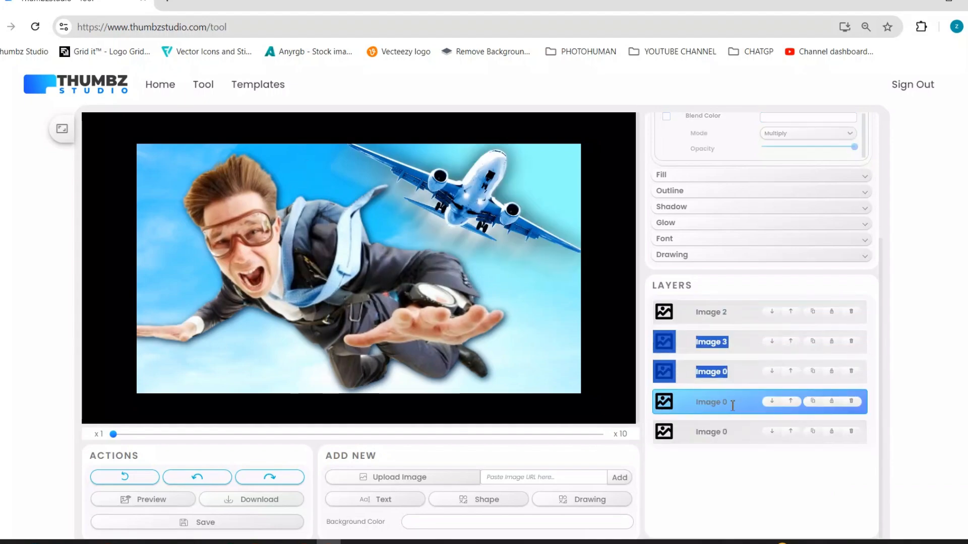
Step: Spread the duplicated glow across the sky behind the skydiver and adjust the positions of the skydiver and airplane
click(746, 374)
click(726, 403)
drag(571, 196, 376, 216)
drag(303, 357, 60, 107)
drag(167, 187, 370, 149)
drag(264, 302, 261, 220)
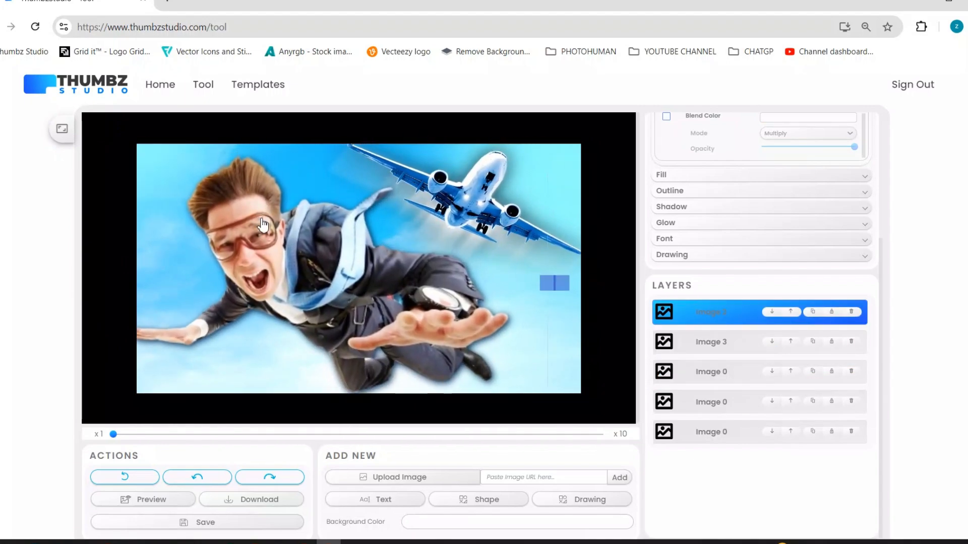
drag(499, 188, 484, 171)
Step: Search the web for "CLOUD PNG" in a new tab and look through the image results
key(ctrl+t)
text(CLO)
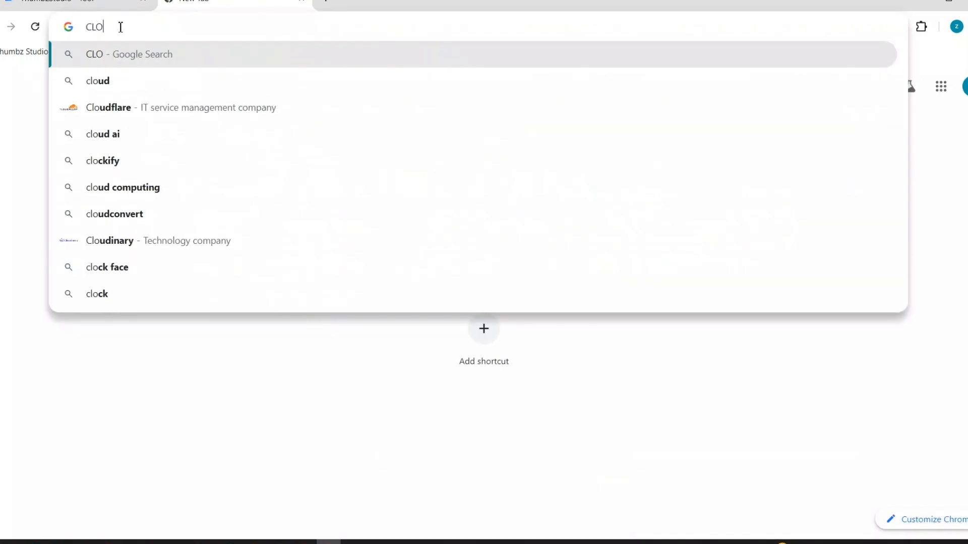
text(UD PNG)
key(Return)
scroll(307, 439, down, 5)
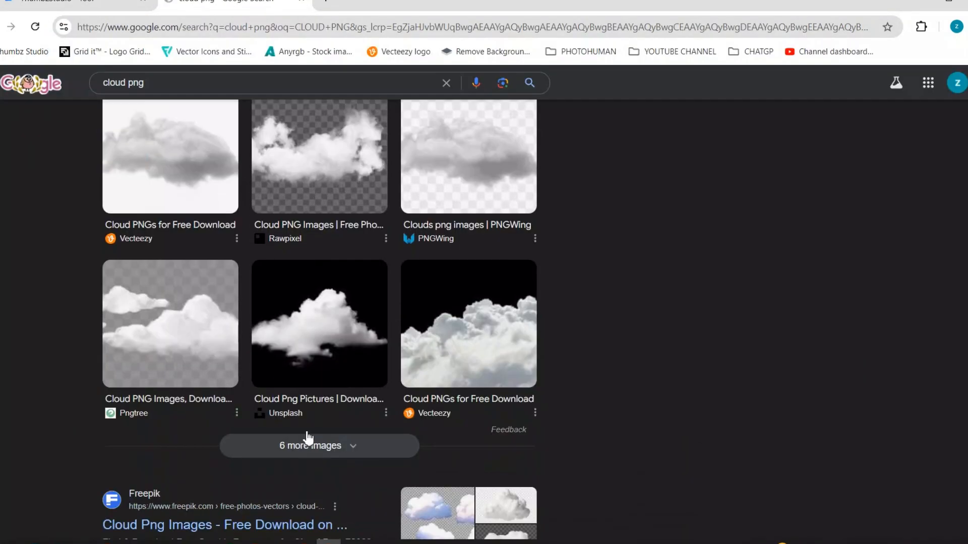
scroll(485, 301, up, 2)
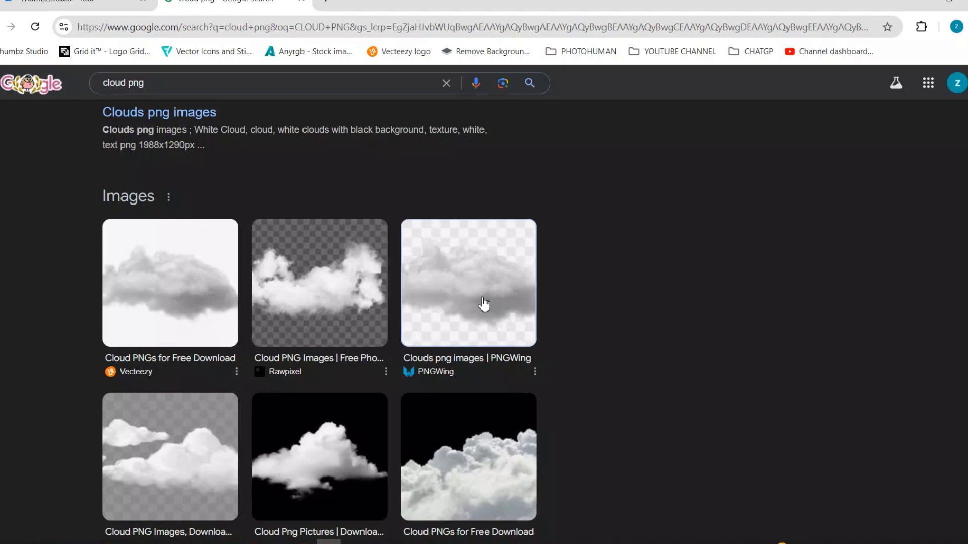
Step: Preview the third cloud image result and open its source page on PNGEgg
click(484, 303)
scroll(741, 222, down, 5)
click(663, 257)
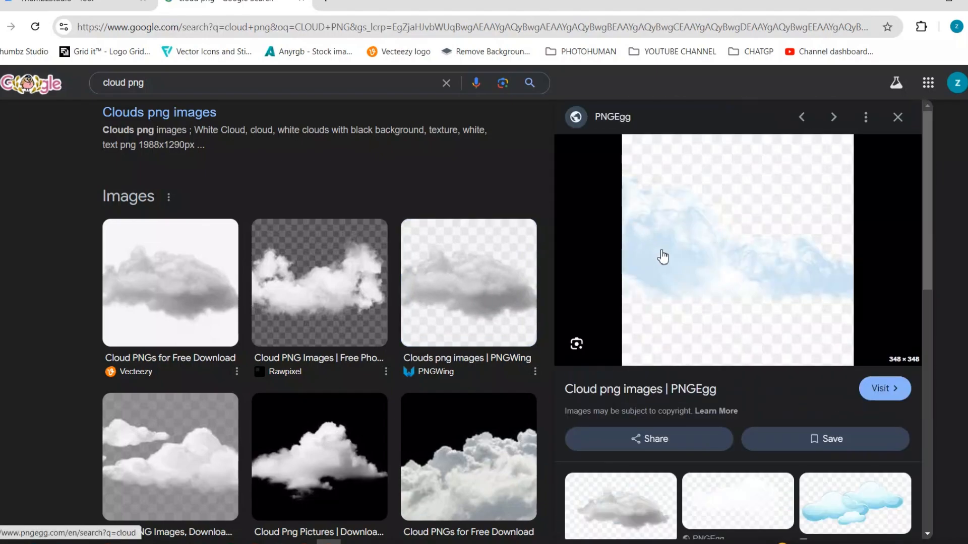
click(701, 272)
scroll(537, 383, down, 1)
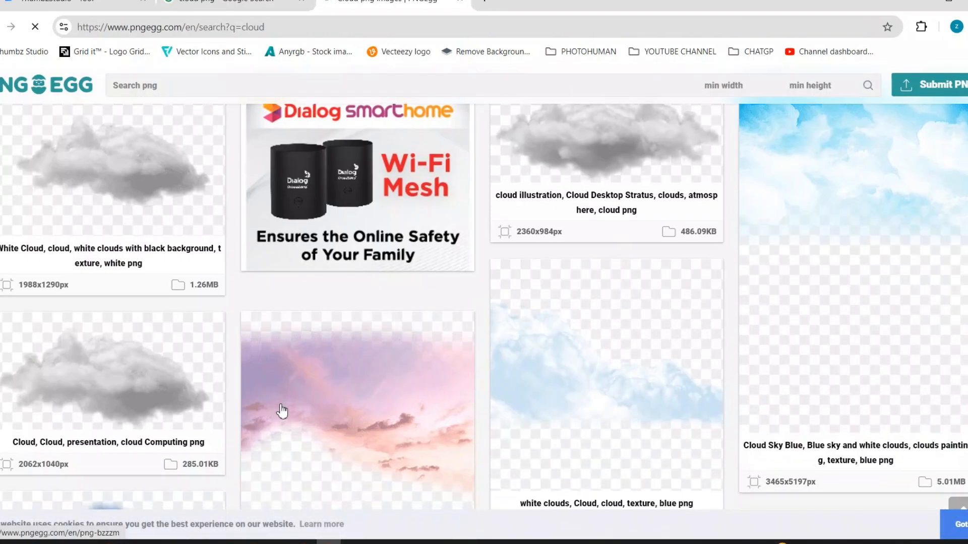
Step: Open the "white clouds, Cloud, cloud, texture, blue png" image, dismiss the ad, and download it by solving the image verification
click(637, 410)
scroll(460, 376, down, 5)
click(415, 432)
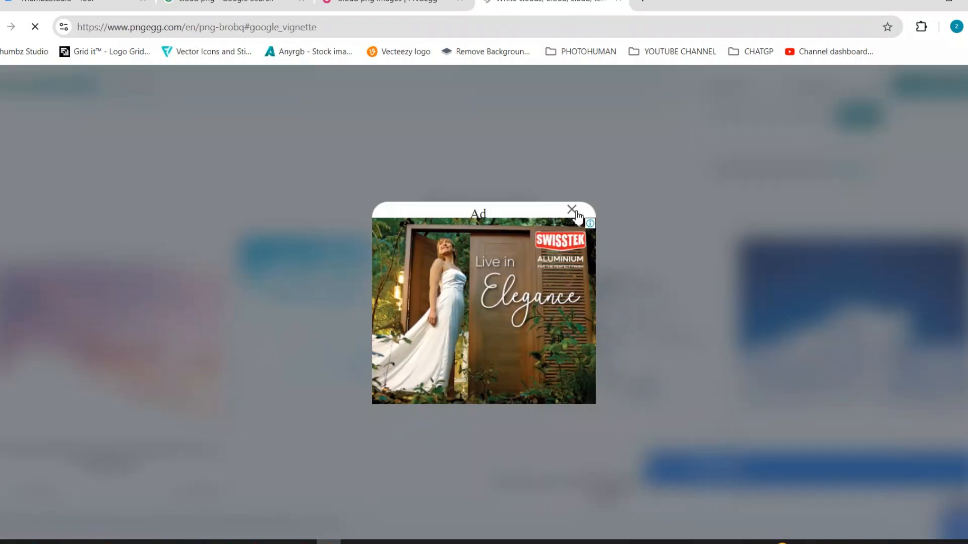
click(572, 209)
scroll(510, 370, down, 3)
click(501, 181)
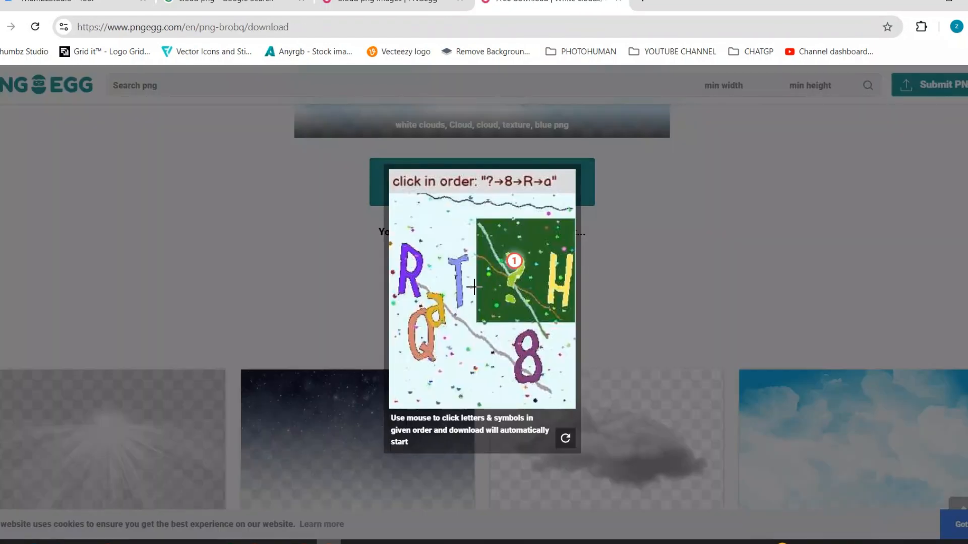
click(456, 317)
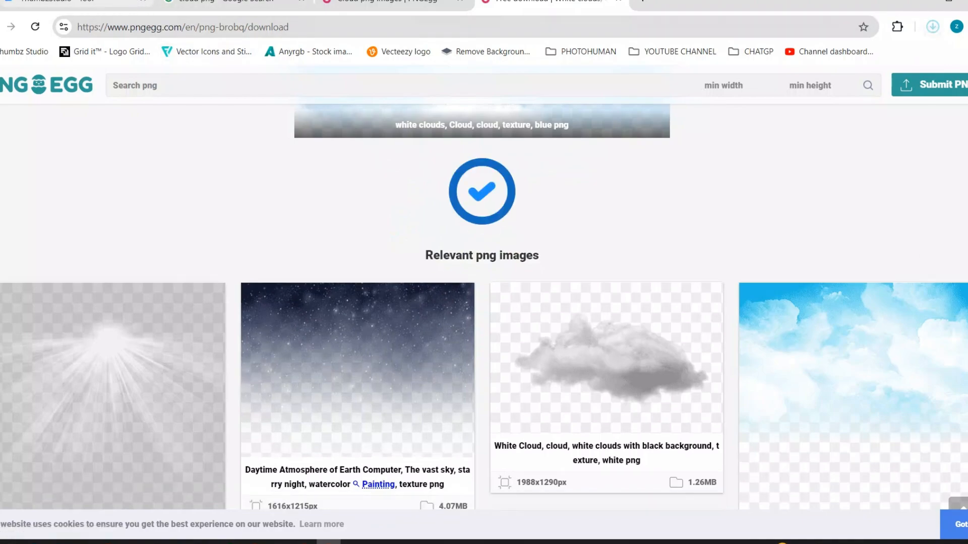
Step: Switch back to Thumbz Studio, shift the skydiver slightly left, and upload the downloaded cloud image
key(ctrl+1)
drag(187, 157, 170, 161)
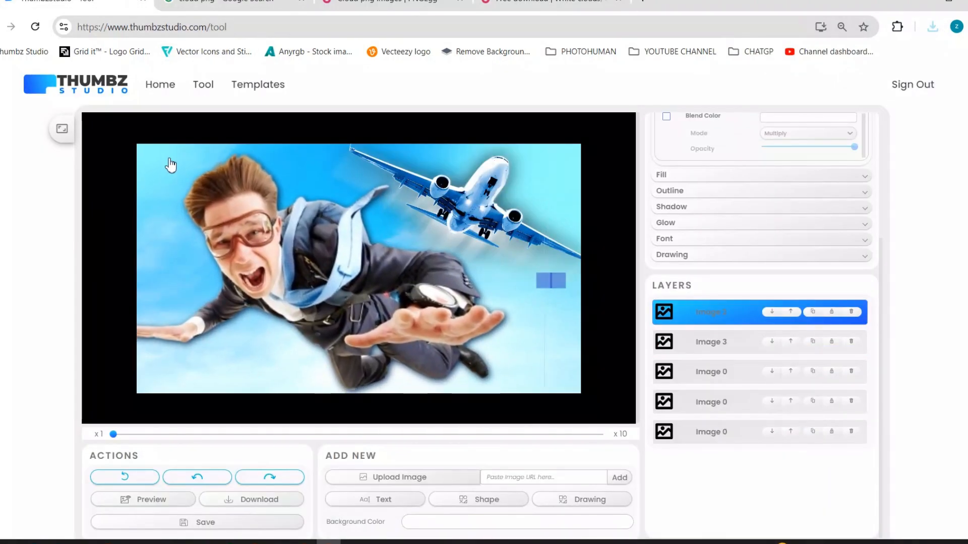
drag(263, 224, 251, 226)
click(396, 477)
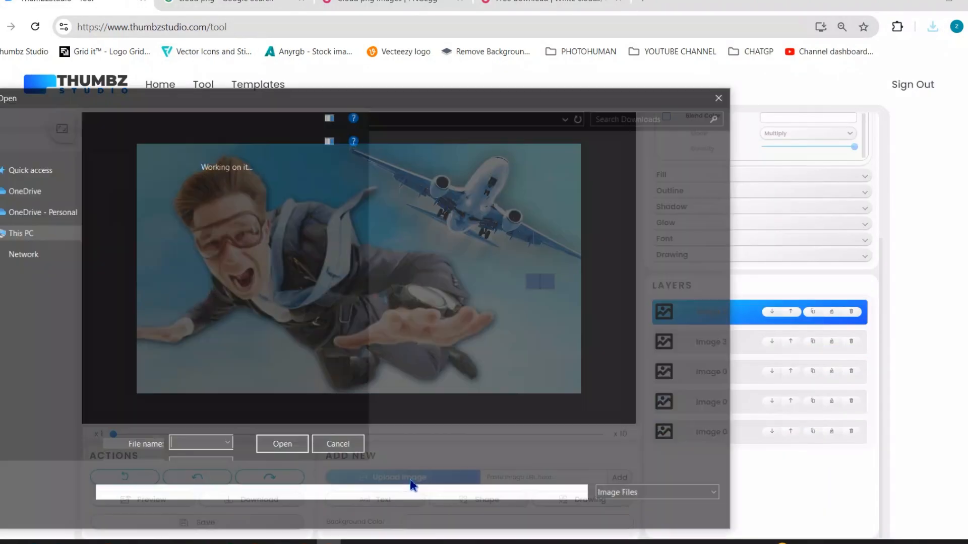
double_click(267, 201)
Step: Place the cloud image in the thumbnail's lower-left corner and move its layer below the skydiver and airplane layers
drag(337, 266, 175, 367)
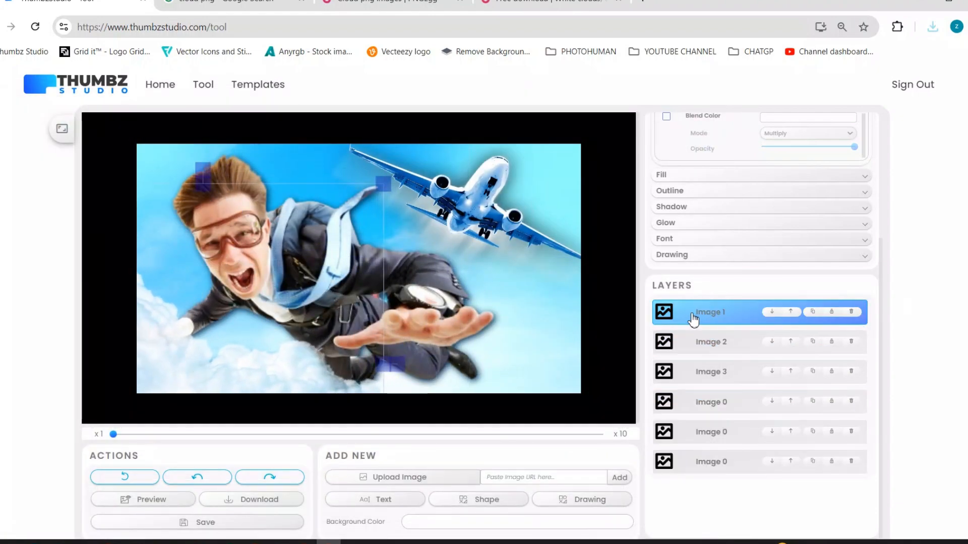
drag(693, 318, 702, 368)
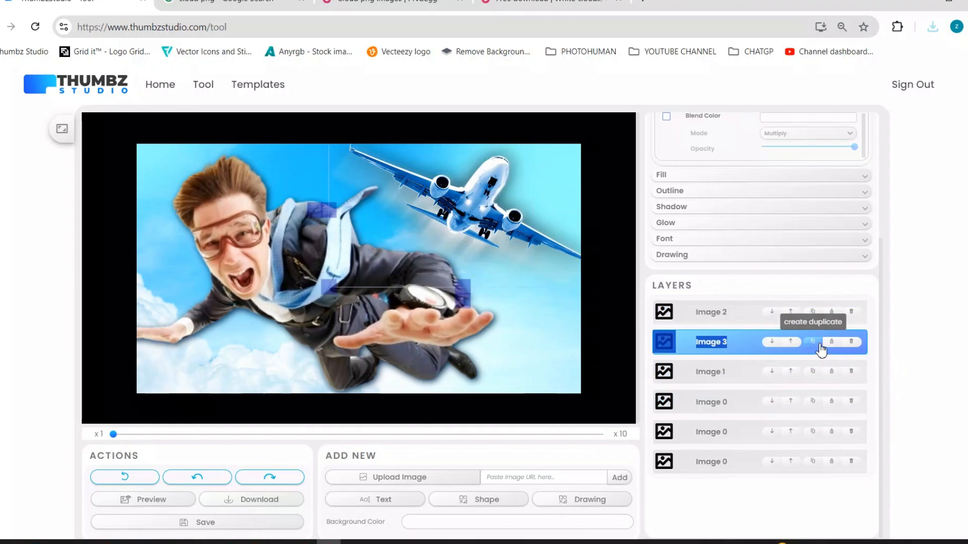
click(211, 402)
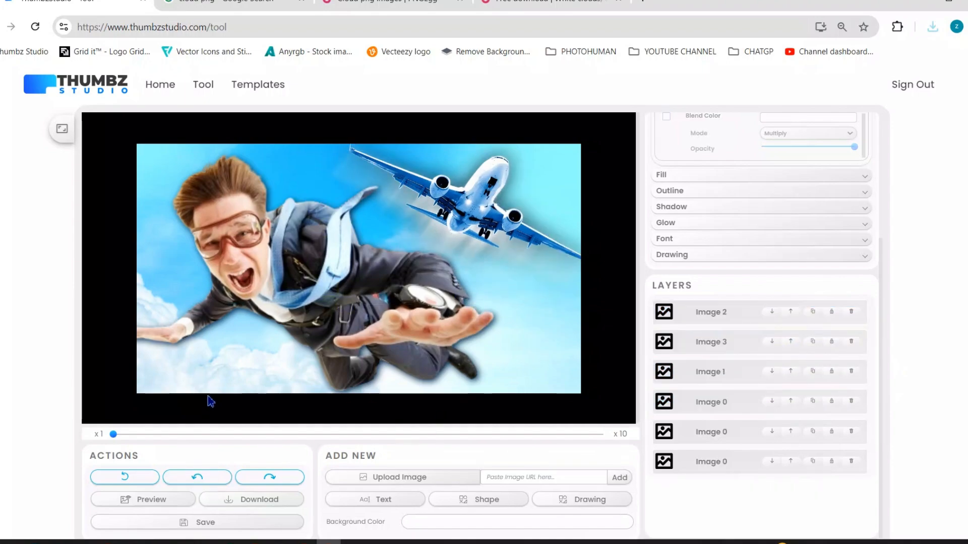
Step: Duplicate the cloud layer, place the copy in the thumbnail's lower-right corner, and move the skydiver back between the clouds
click(812, 371)
drag(207, 385, 151, 348)
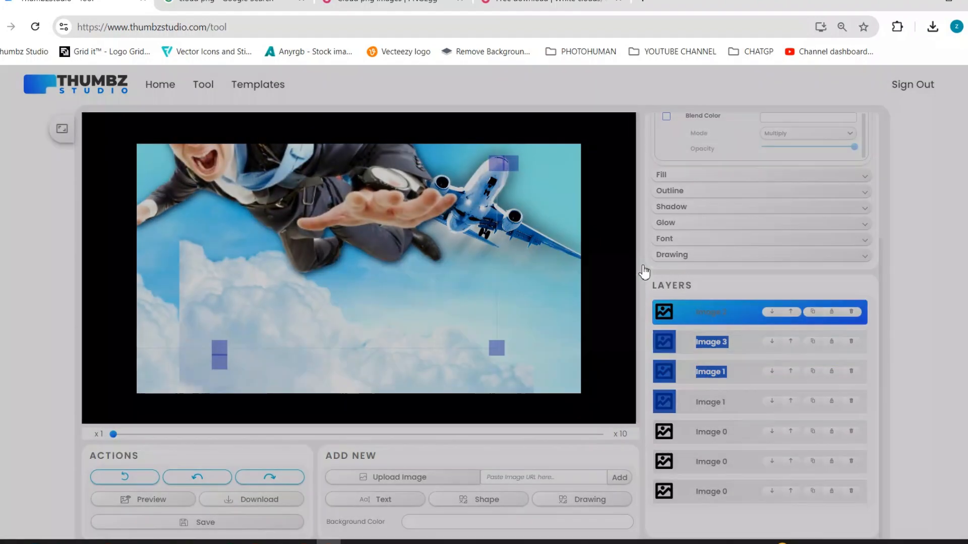
scroll(335, 471, down, 2)
scroll(302, 428, up, 2)
click(254, 381)
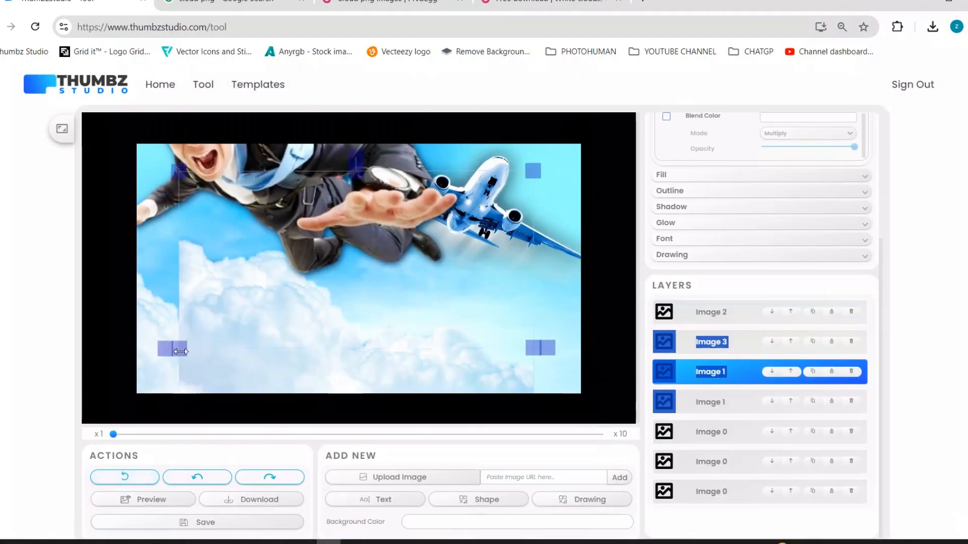
drag(180, 352, 381, 394)
click(341, 305)
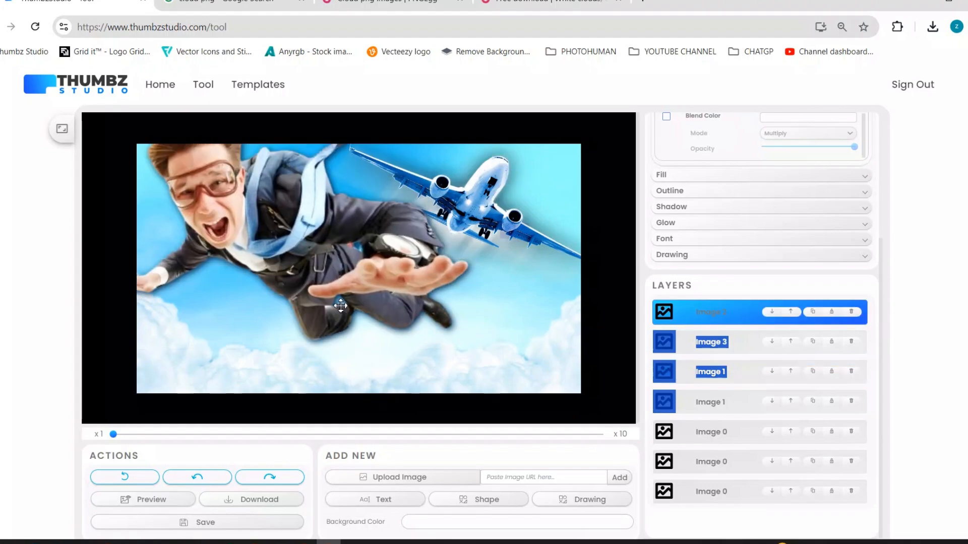
drag(341, 305, 377, 347)
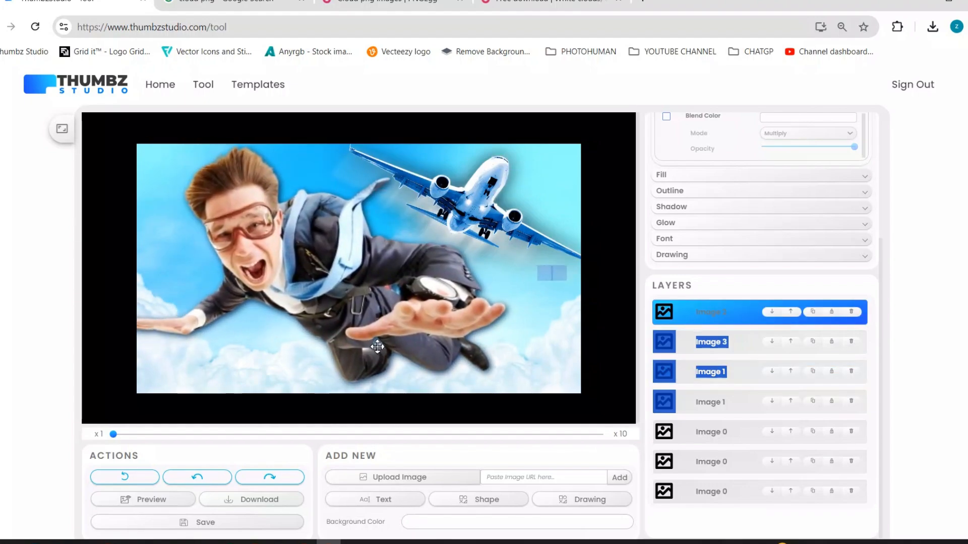
Step: Move the skydiver aside, slightly raise the lower-left cloud's brightness, and reduce its opacity
click(557, 371)
scroll(698, 264, up, 4)
mouse_move(808, 251)
mouse_down()
mouse_move(803, 257)
mouse_move(815, 260)
mouse_up()
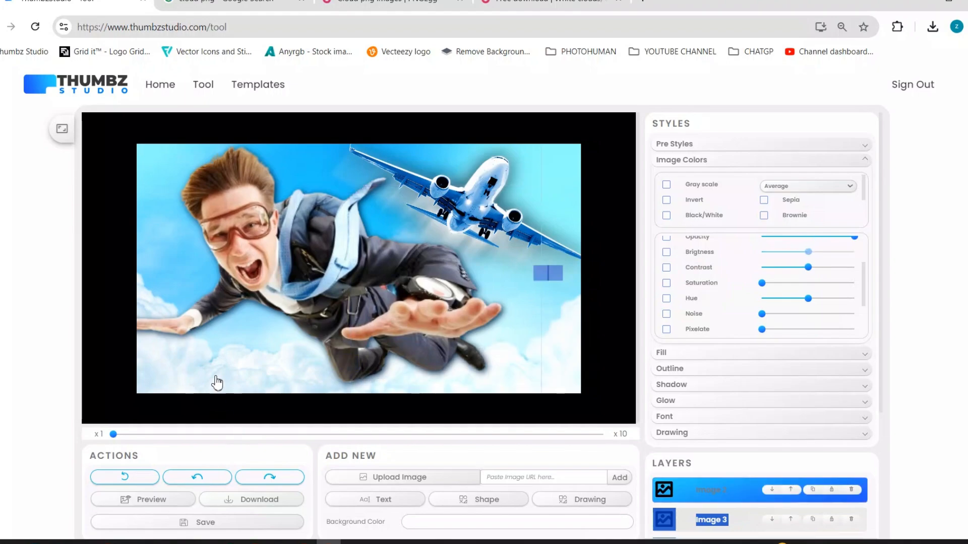
drag(216, 381, 244, 311)
click(173, 394)
click(811, 251)
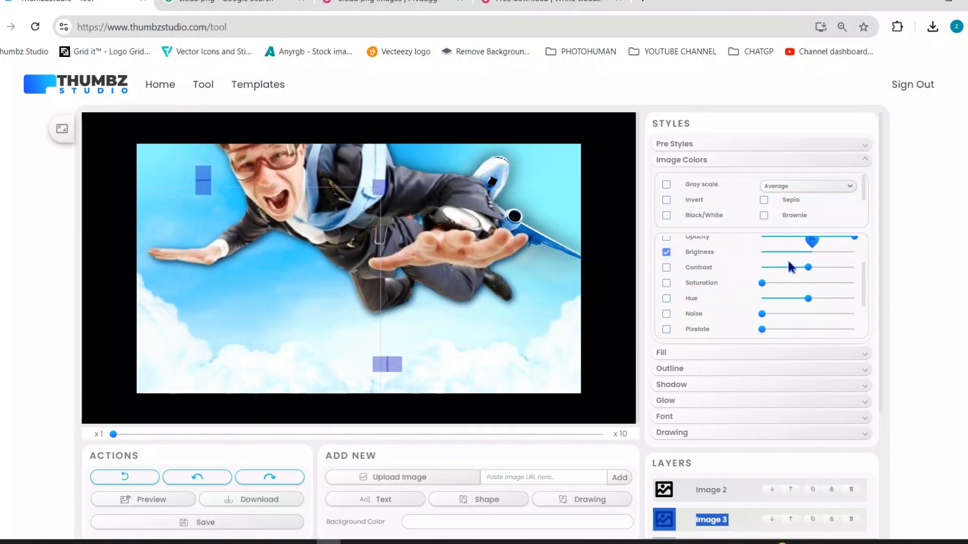
drag(783, 267, 815, 267)
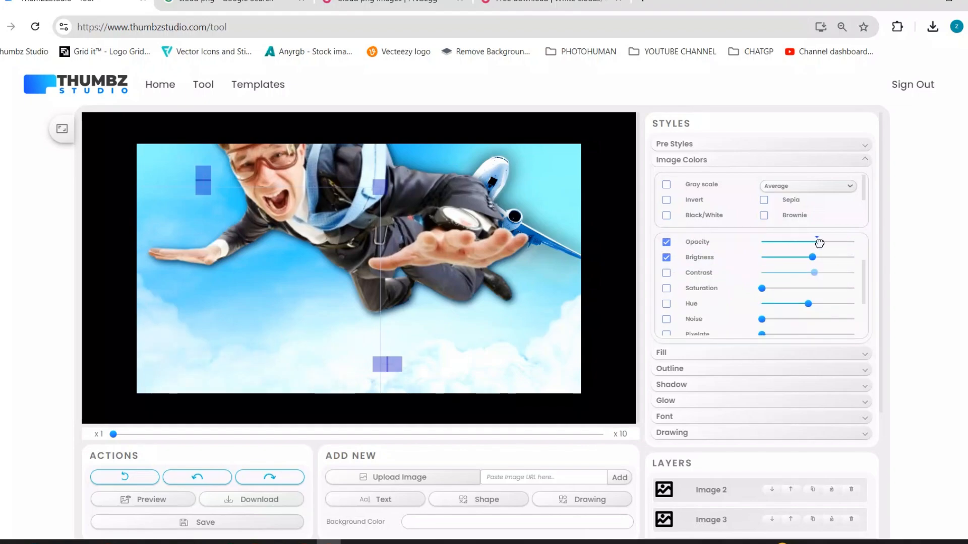
Step: Move the skydiver back over the clouds and add a placeholder text in the lower part of the thumbnail
drag(414, 260, 372, 336)
click(375, 499)
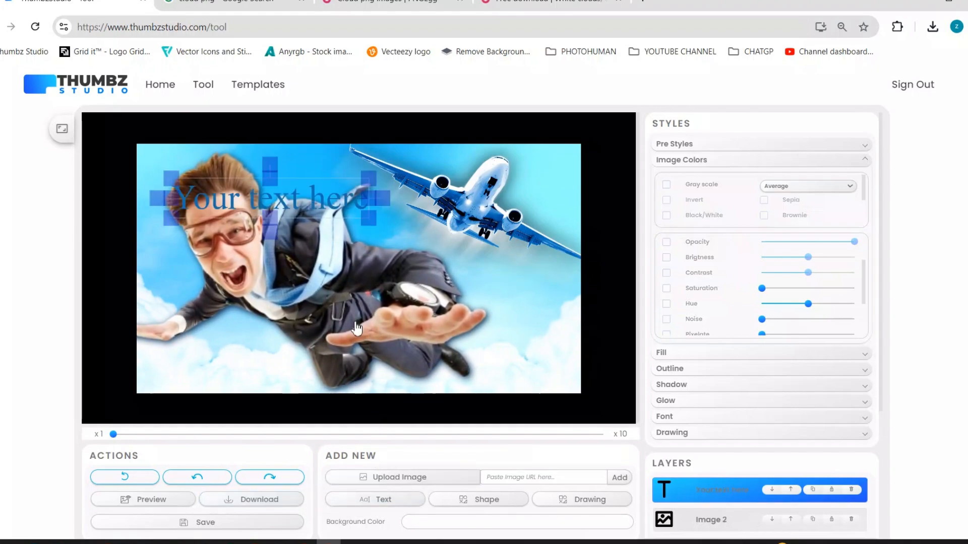
drag(270, 158, 348, 350)
key(ctrl+t)
click(418, 28)
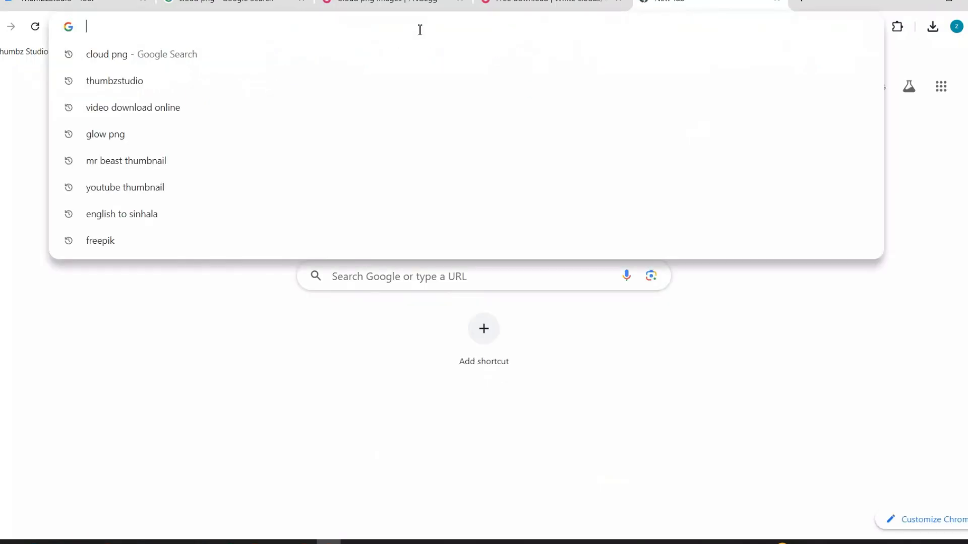
text(PARAS)
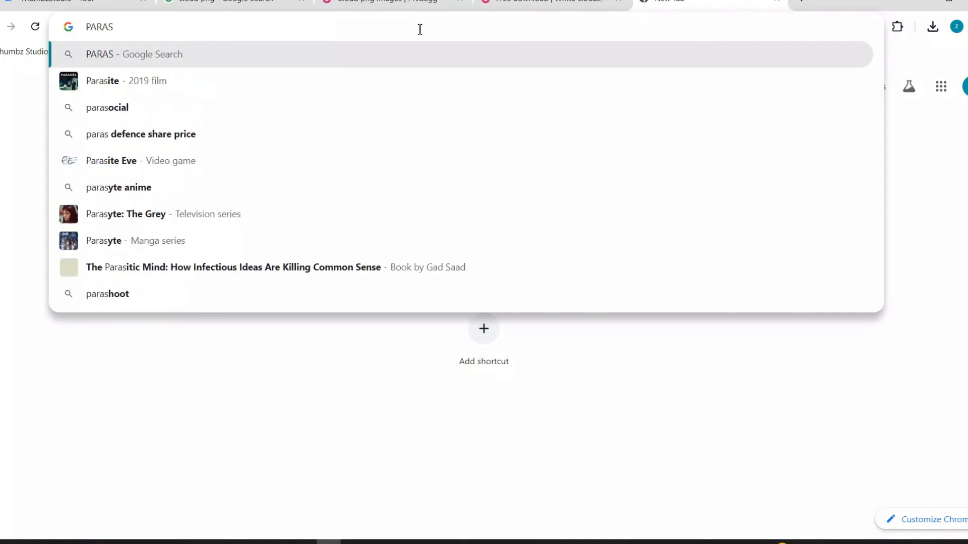
key(BackSpace)
key(BackSpace)
key(BackSpace)
key(BackSpace)
key(BackSpace)
text(SKY DR)
click(238, 83)
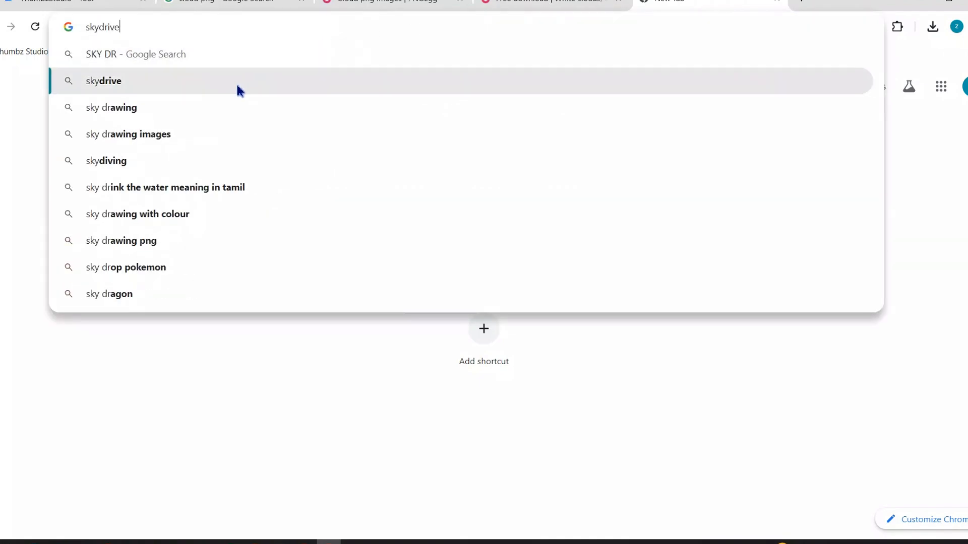
click(147, 141)
key(alt+Left)
key(alt+Left)
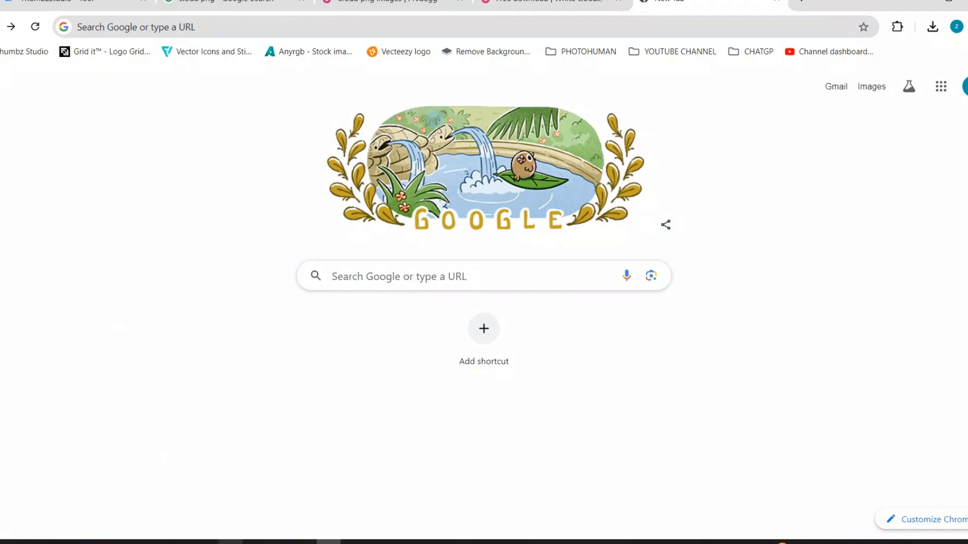
Step: Search the web for "parachute" and decline the precise location request
click(385, 27)
text(PARA)
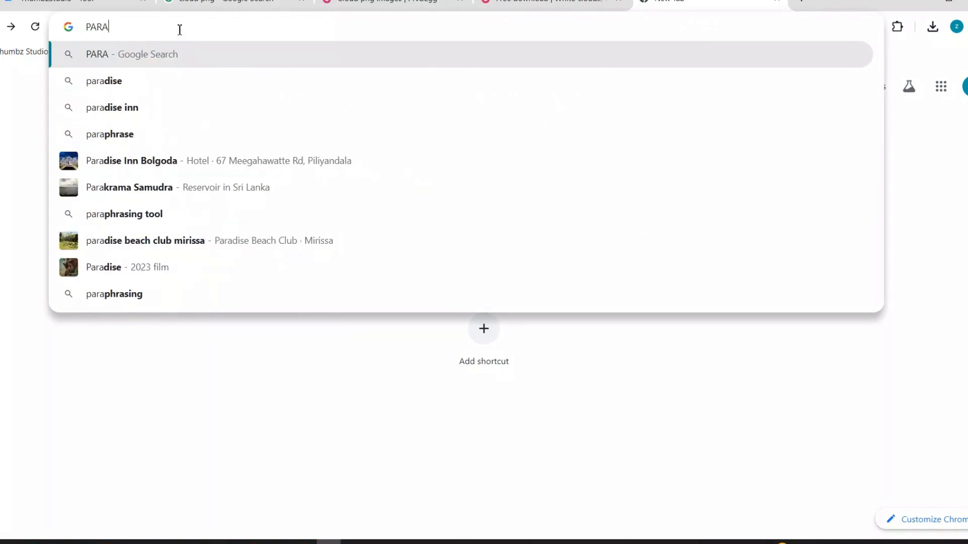
text(CH)
click(96, 81)
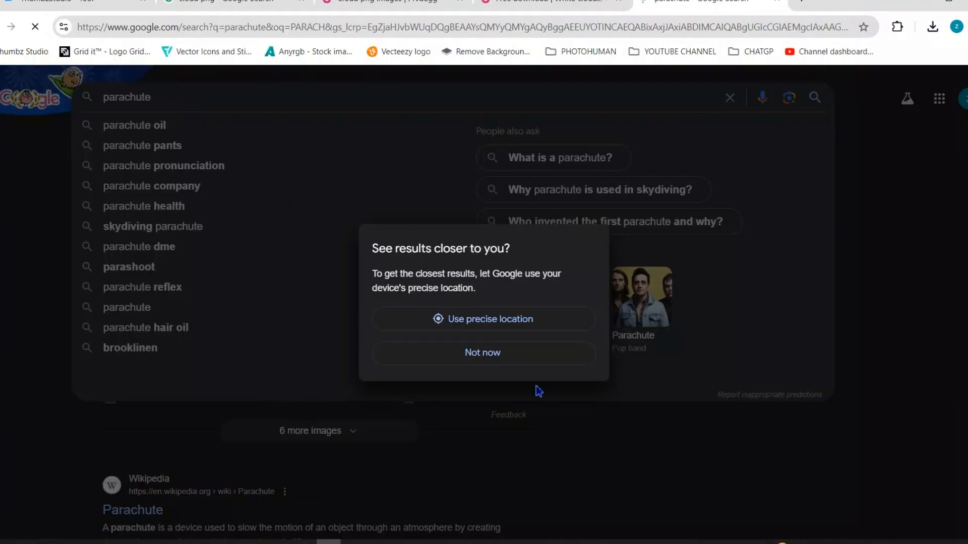
click(483, 353)
Step: Refine the search to "parachute THUMBNAIL" and look through the expanded image results
text(THUMBNAIL)
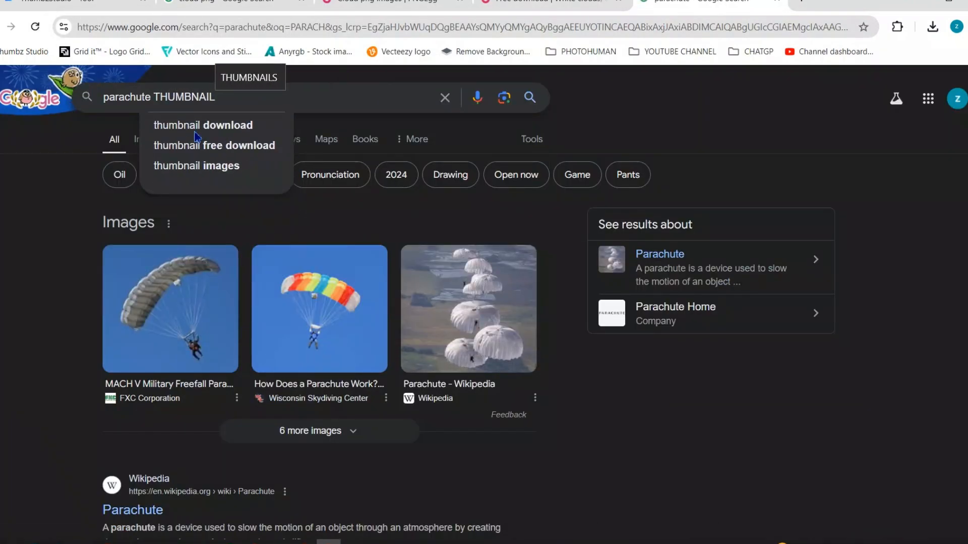
key(Return)
scroll(281, 280, down, 1)
scroll(264, 277, down, 1)
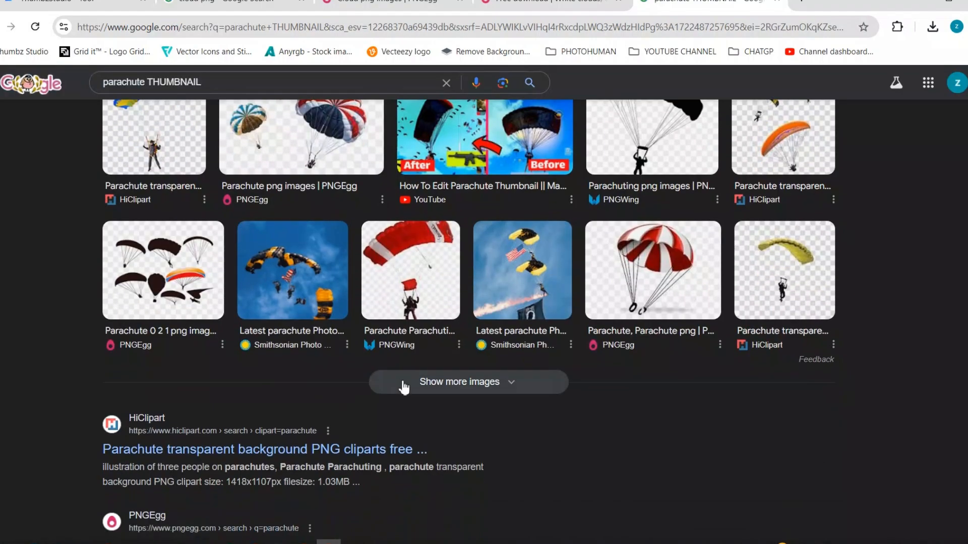
click(400, 385)
scroll(311, 277, up, 5)
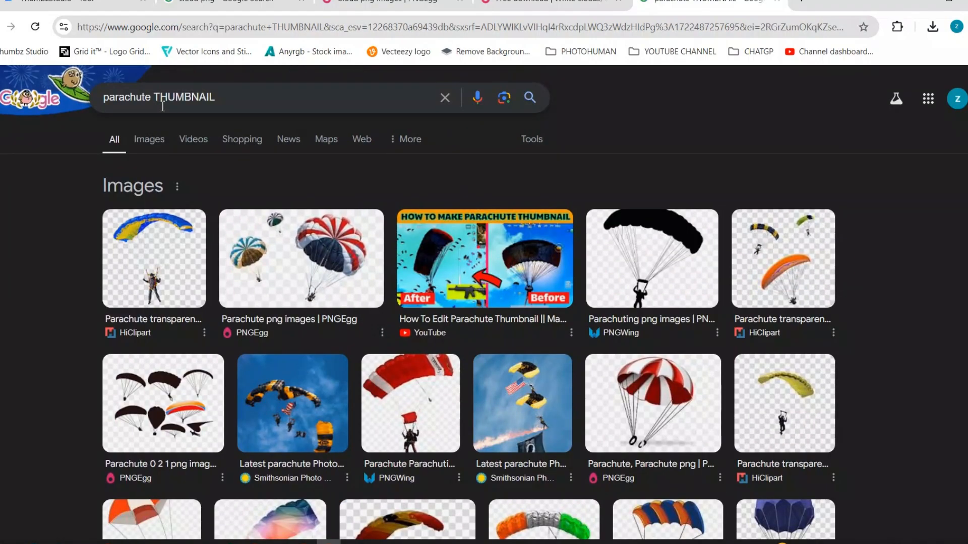
scroll(378, 399, down, 5)
scroll(378, 399, up, 5)
Step: Change the search to "HOW TO TRAIN parachute THUMBNAIL" and check both the image and general results
click(103, 97)
text(HOW TO TRAIN)
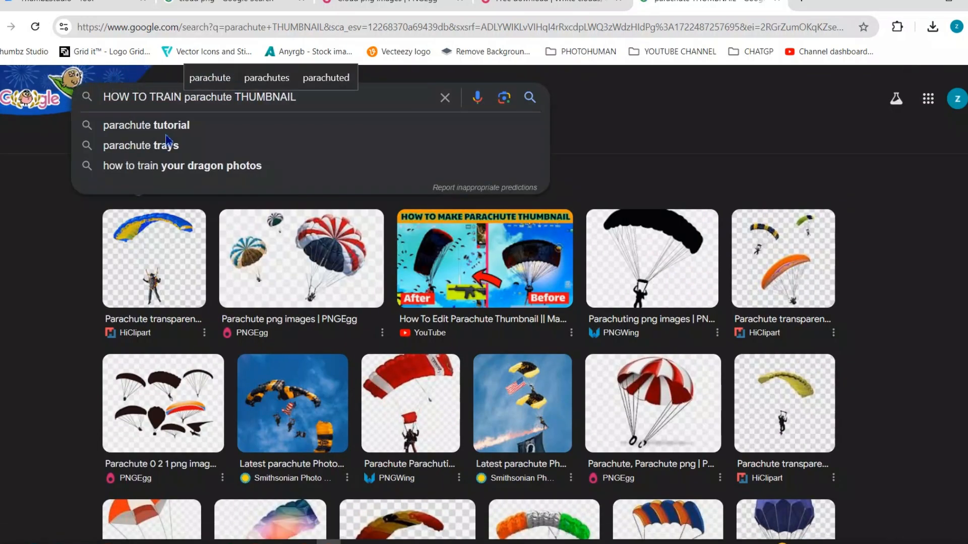
key(Return)
click(152, 139)
click(115, 140)
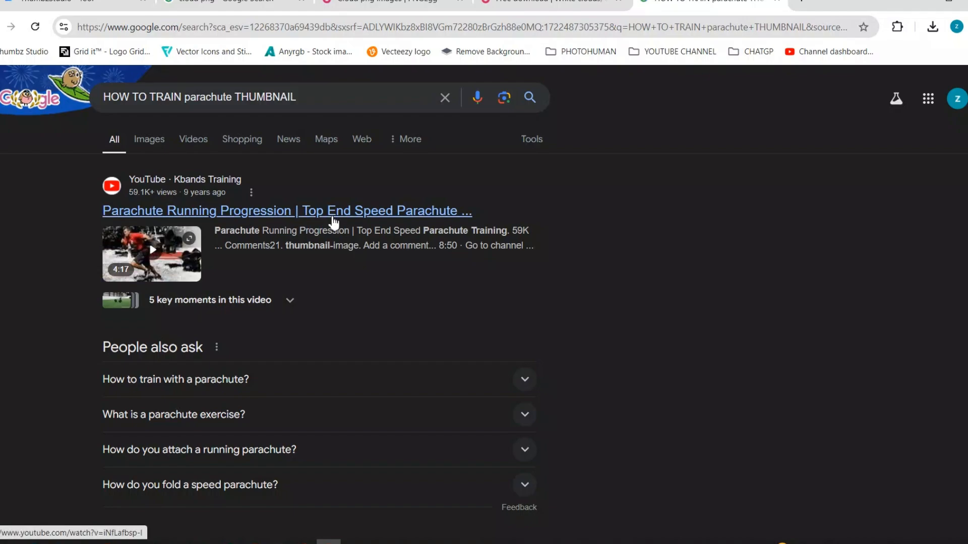
Step: Look through the search results for title wording, expanding the question "How to train with a parachute?"
scroll(201, 242, down, 4)
click(183, 184)
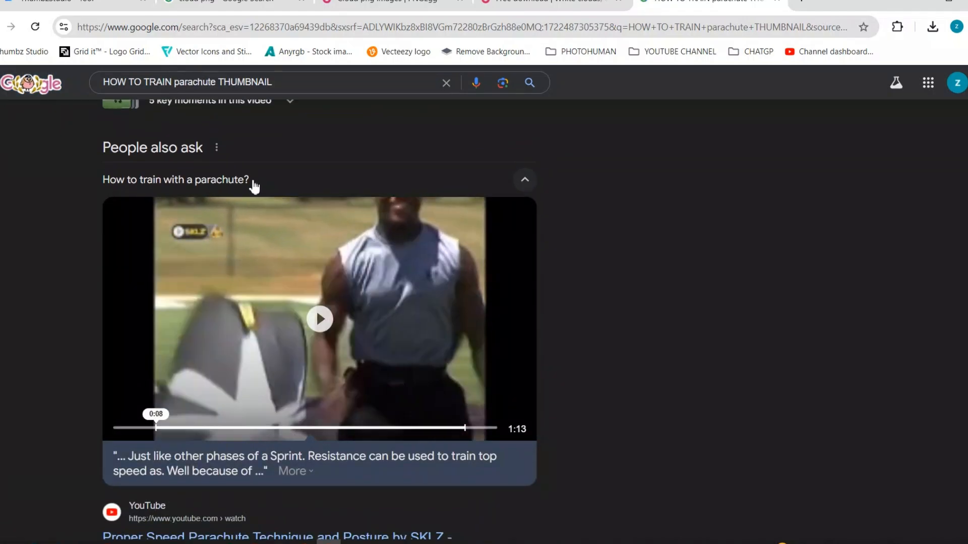
drag(254, 186, 101, 180)
scroll(60, 266, down, 4)
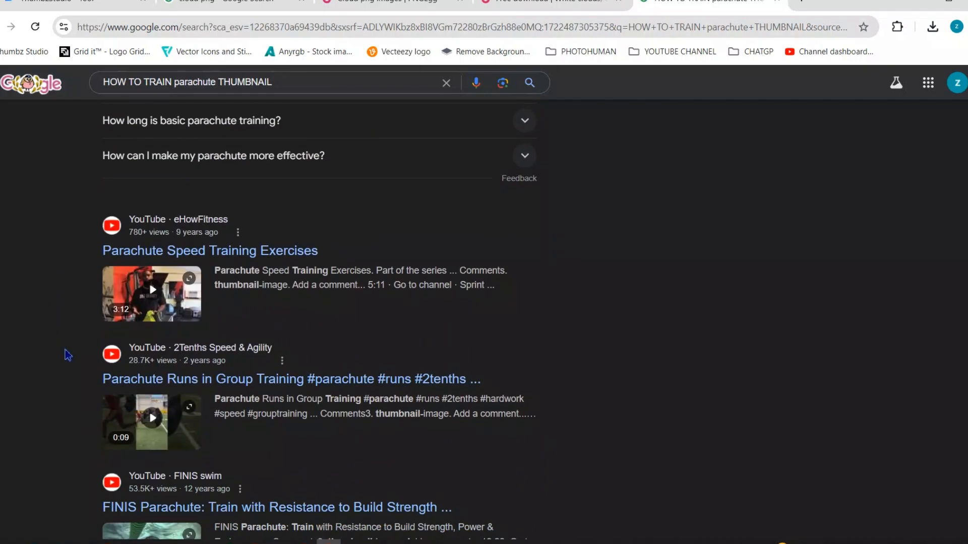
Step: Copy the phrase "Parachute Speed Training" from the video results and paste it as text into the Thumbz Studio thumbnail
drag(329, 272, 218, 273)
key(ctrl+c)
click(58, 2)
key(ctrl+v)
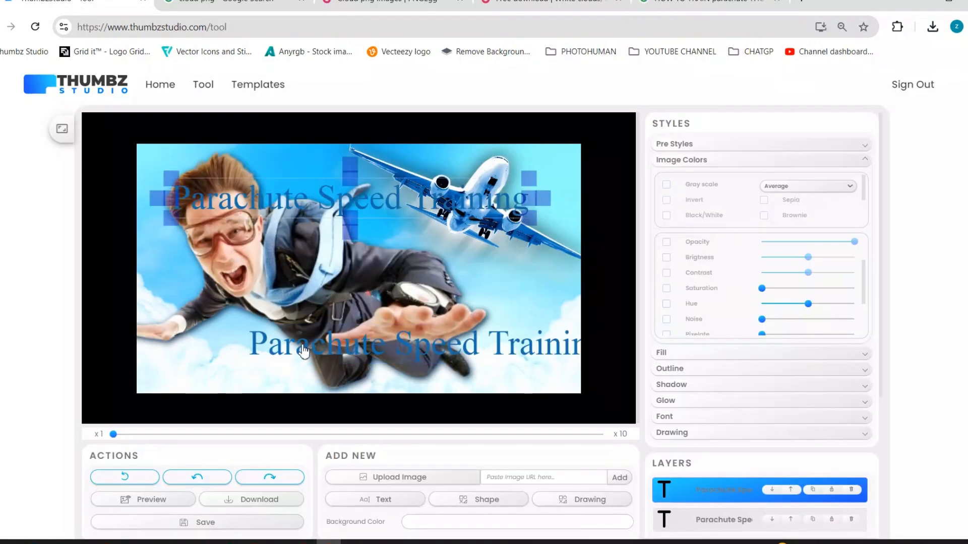
Step: Delete the duplicate "Parachute Speed Training" text and reposition the remaining title so it fits across the lower part of the thumbnail
key(Delete)
click(555, 328)
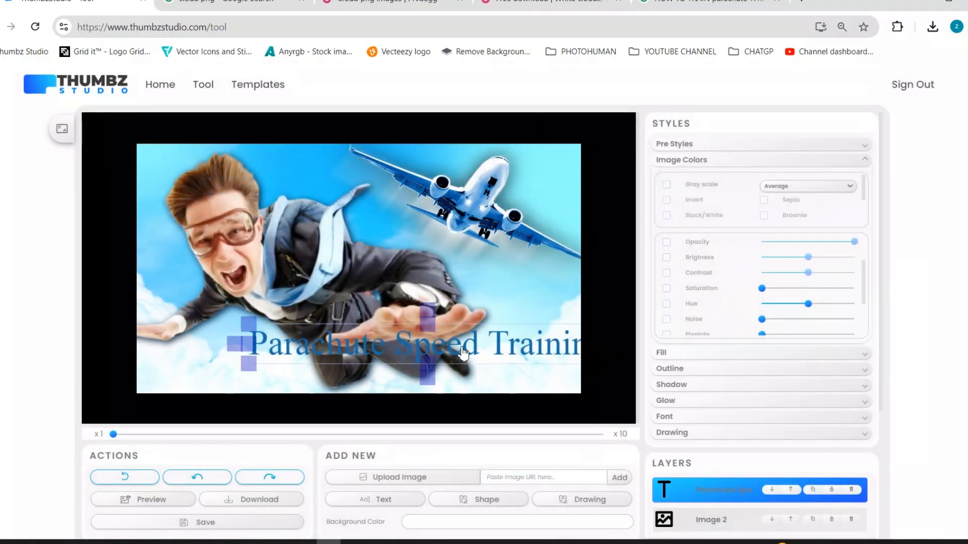
drag(462, 345, 395, 356)
Step: Try several font families on the title, such as Mochiy PopPOne and Roboto Black, and set it to BebasNeue
click(675, 416)
click(797, 264)
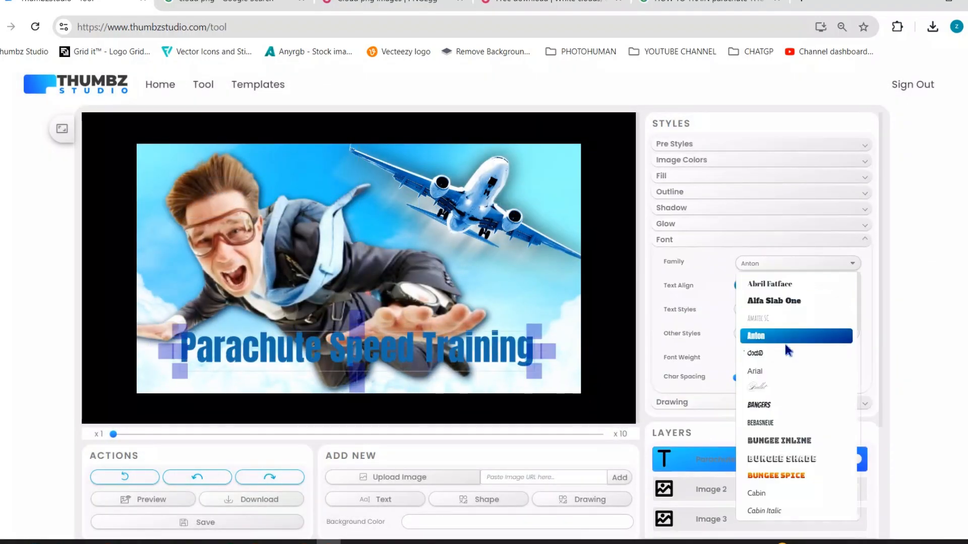
scroll(789, 403, up, 2)
scroll(771, 499, down, 4)
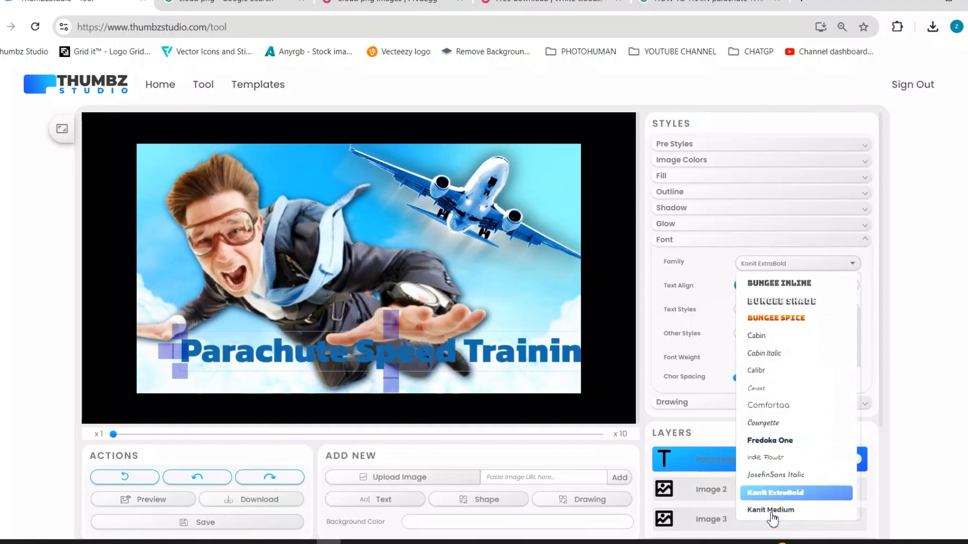
scroll(771, 461, down, 3)
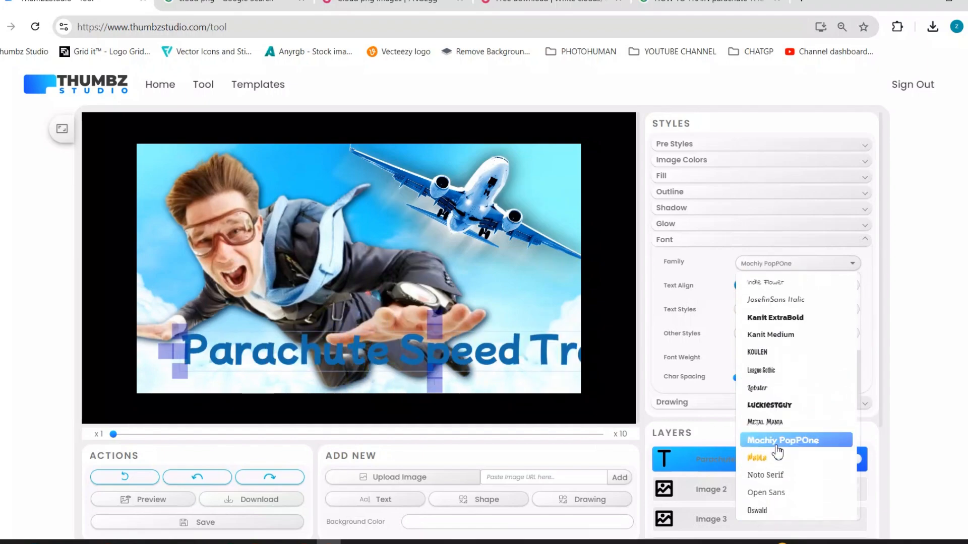
click(754, 459)
click(801, 263)
scroll(791, 444, down, 1)
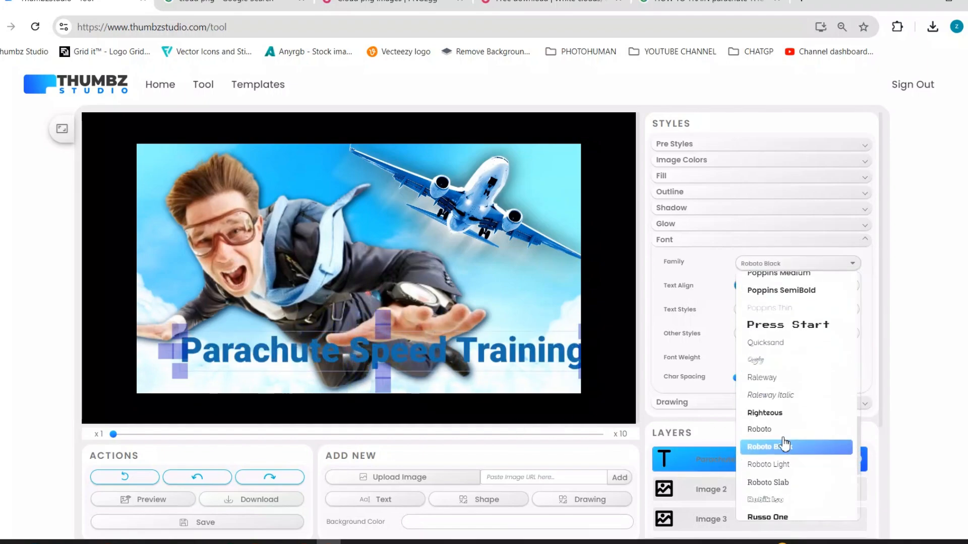
scroll(785, 348, up, 8)
click(753, 357)
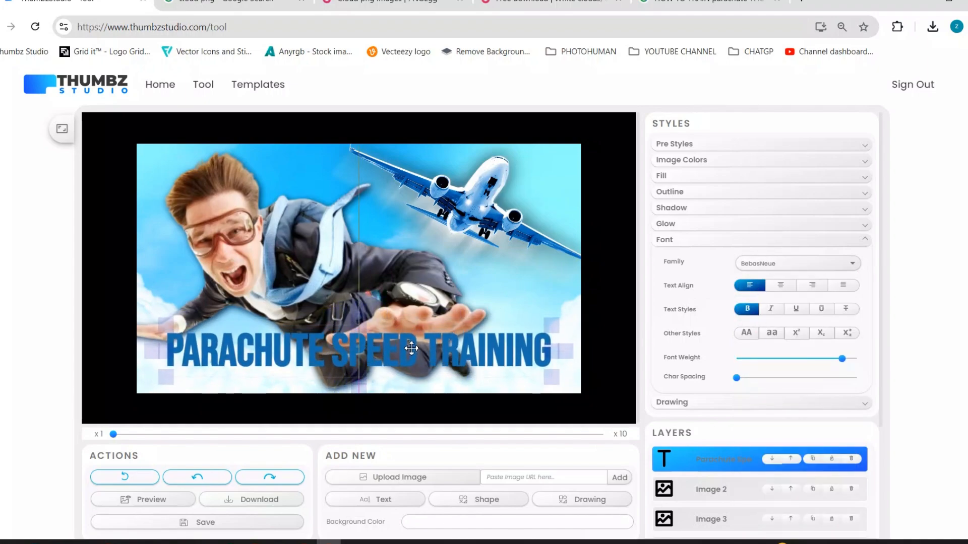
Step: Apply the orange-yellow gradient preset style to the title and enable a black shadow with the distance at its minimum
click(756, 144)
click(681, 354)
click(755, 228)
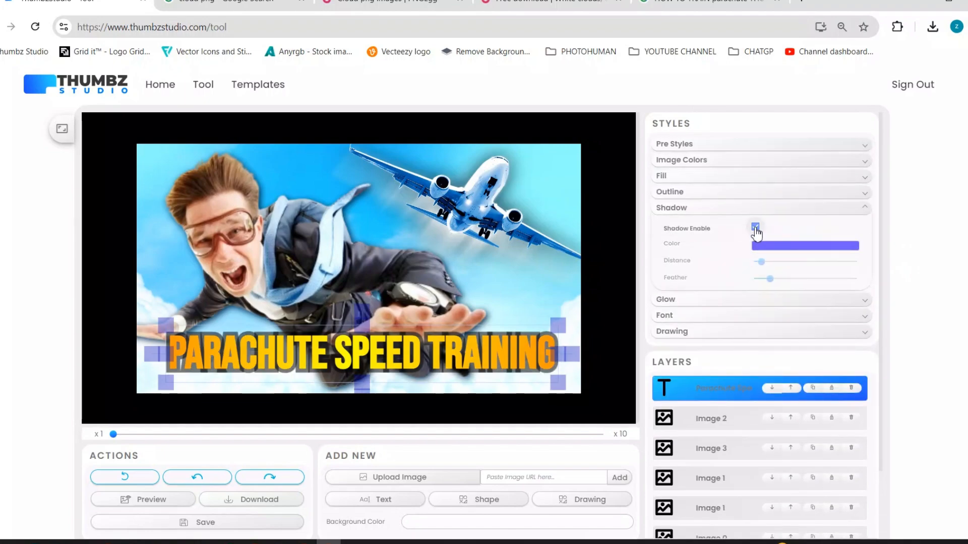
click(755, 228)
click(757, 245)
click(754, 262)
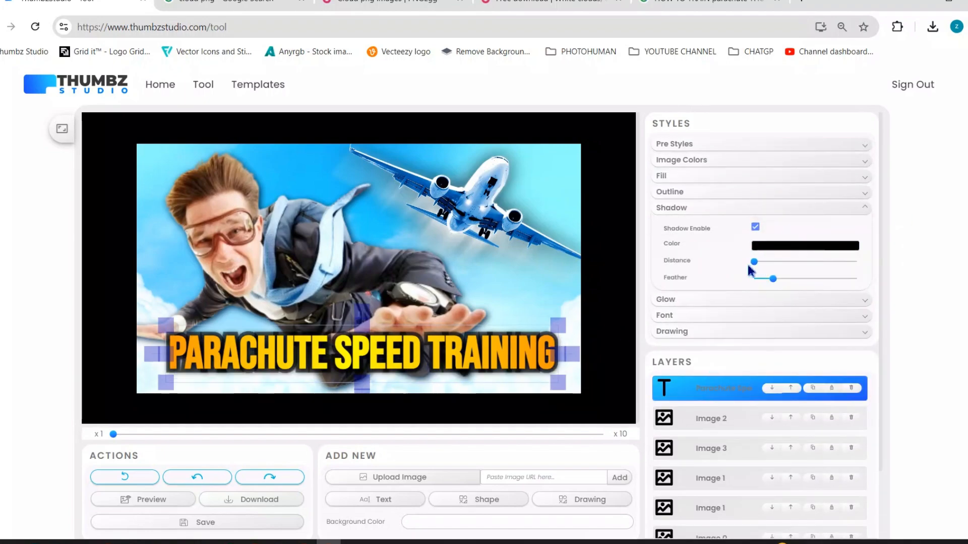
Step: Give the title a thin black outline by enabling the stroke and keeping its size small
click(686, 194)
click(755, 211)
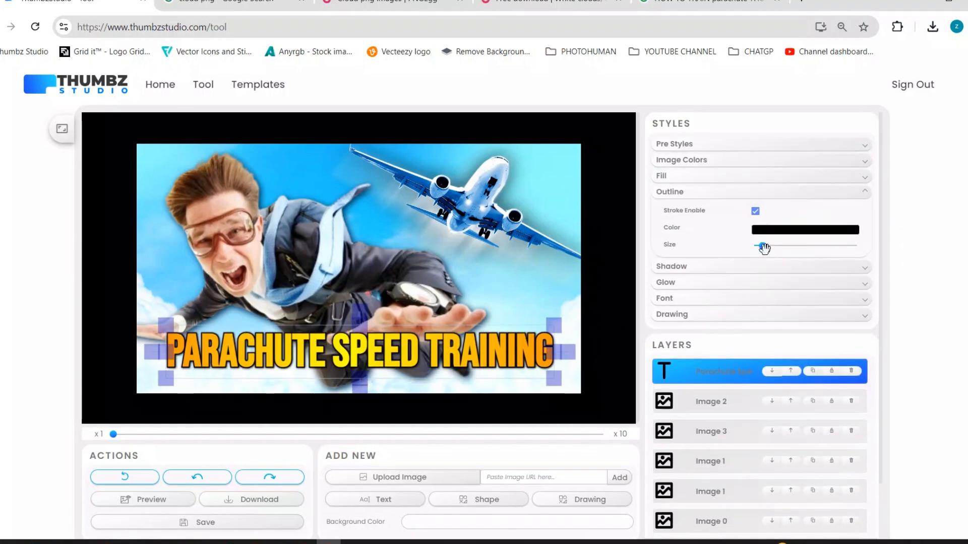
click(671, 297)
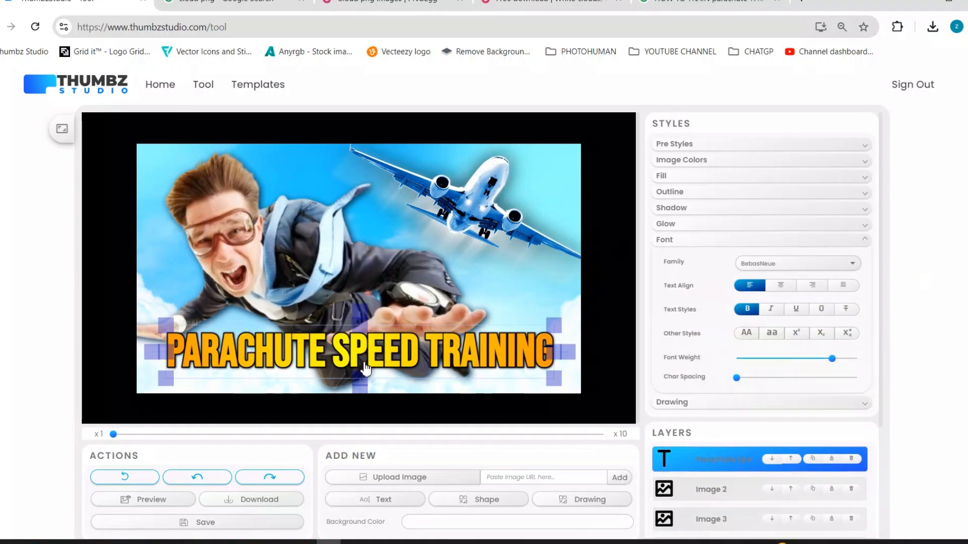
Step: Center the title horizontally near the thumbnail's lower edge and shift the skydiver image slightly to the right
mouse_move(366, 370)
mouse_down()
mouse_move(364, 383)
mouse_move(359, 355)
mouse_up()
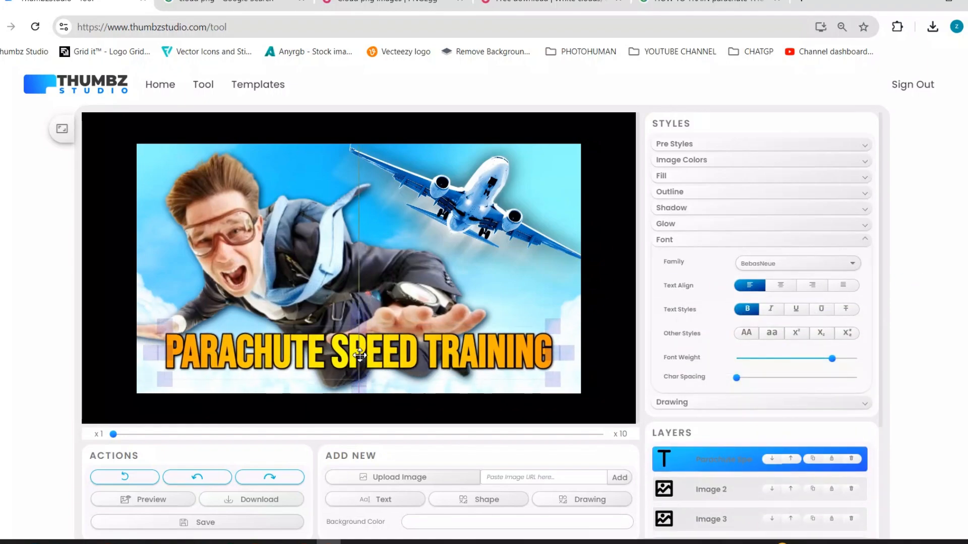
drag(336, 275, 343, 273)
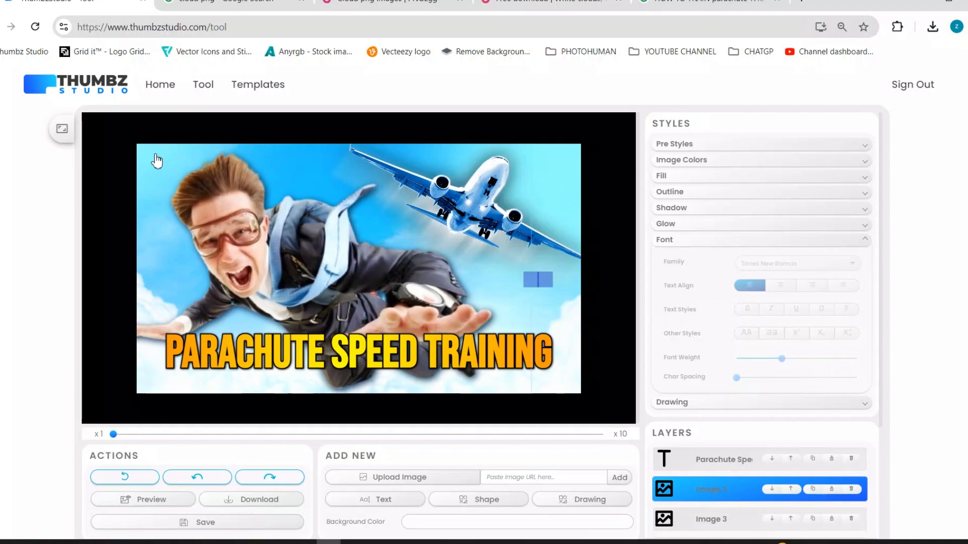
drag(157, 160, 252, 185)
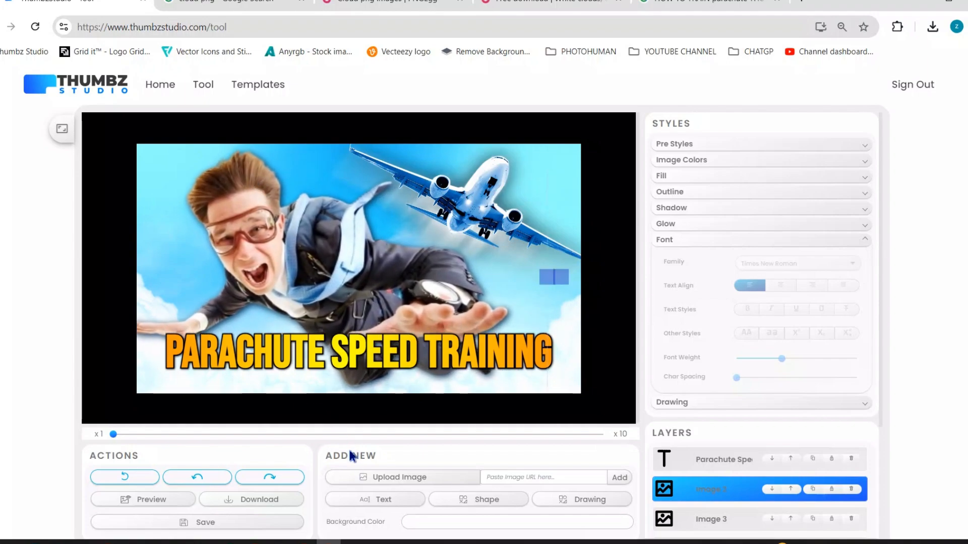
Step: Export the finished thumbnail and download the image
click(285, 500)
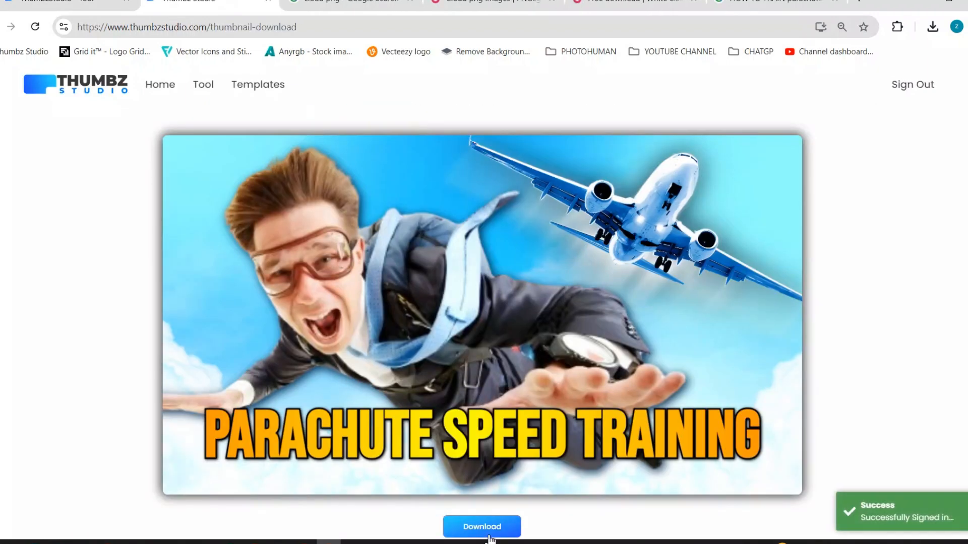
click(488, 530)
click(771, 62)
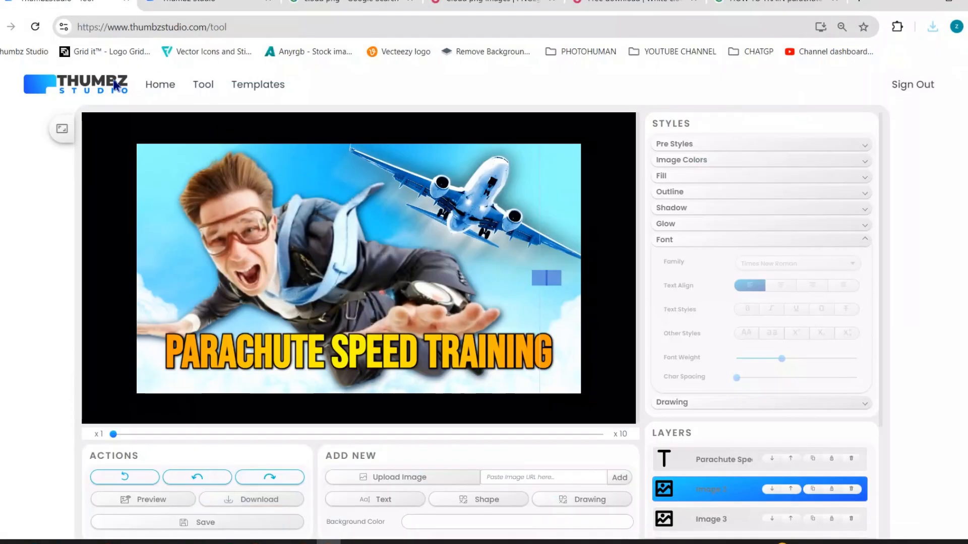
Step: Save the project and replace the canvas contents with the uploaded flattened thumbnail image, scaled to fill the whole frame
click(205, 521)
click(555, 328)
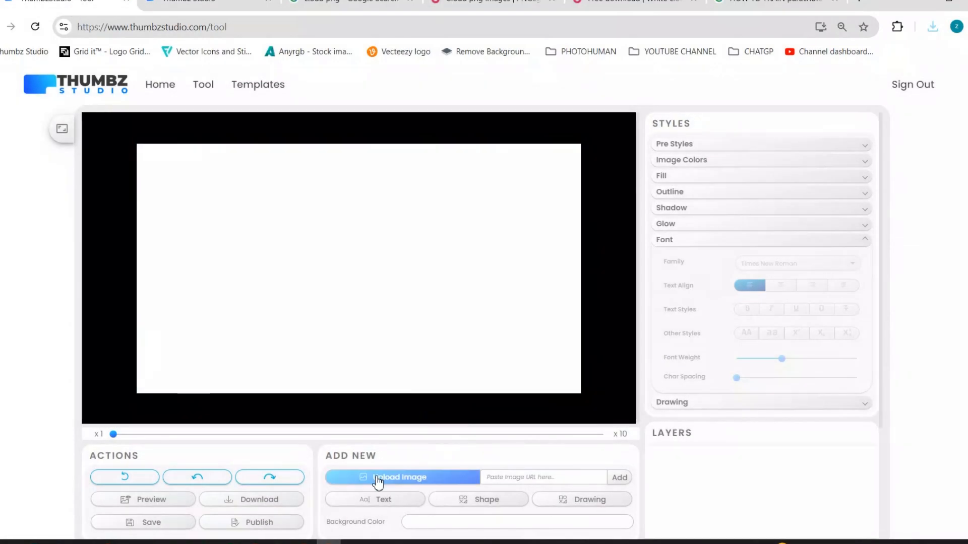
click(379, 481)
double_click(338, 214)
drag(464, 323, 243, 211)
drag(340, 264, 565, 411)
Step: Enable brightness, contrast and opacity on the flattened image, raising brightness and contrast slightly and keeping opacity at maximum
click(712, 162)
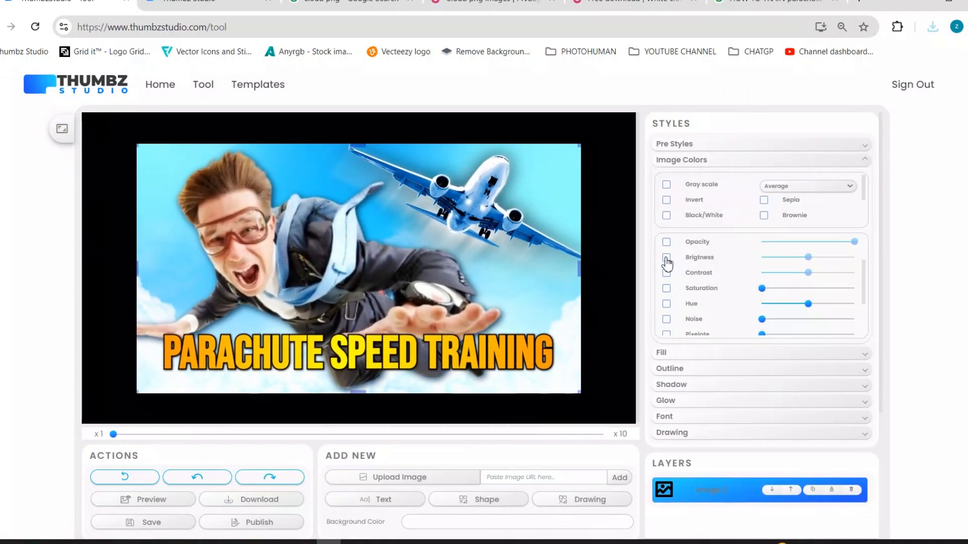
click(814, 258)
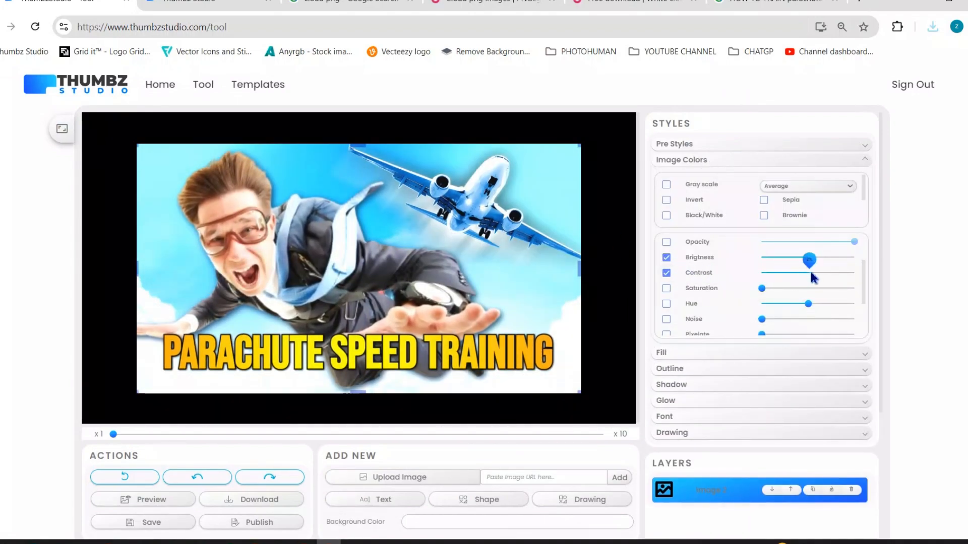
scroll(756, 298, down, 3)
scroll(706, 302, up, 5)
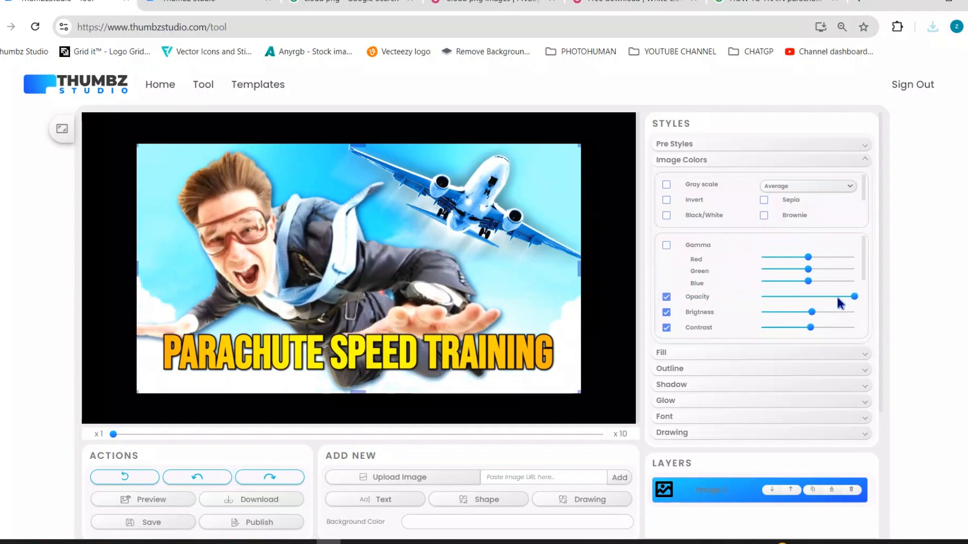
drag(853, 297, 879, 299)
Step: Export and download the color-adjusted version of the thumbnail
click(250, 499)
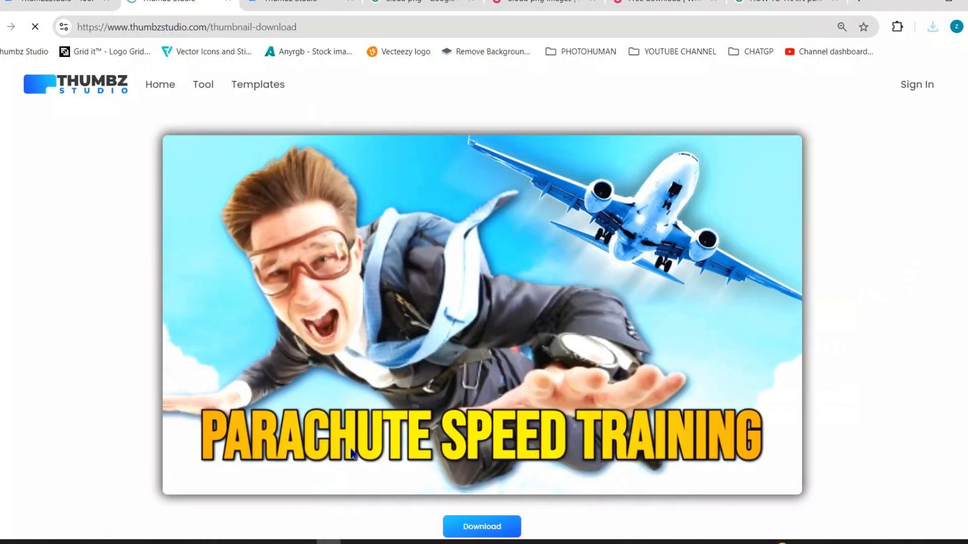
click(482, 527)
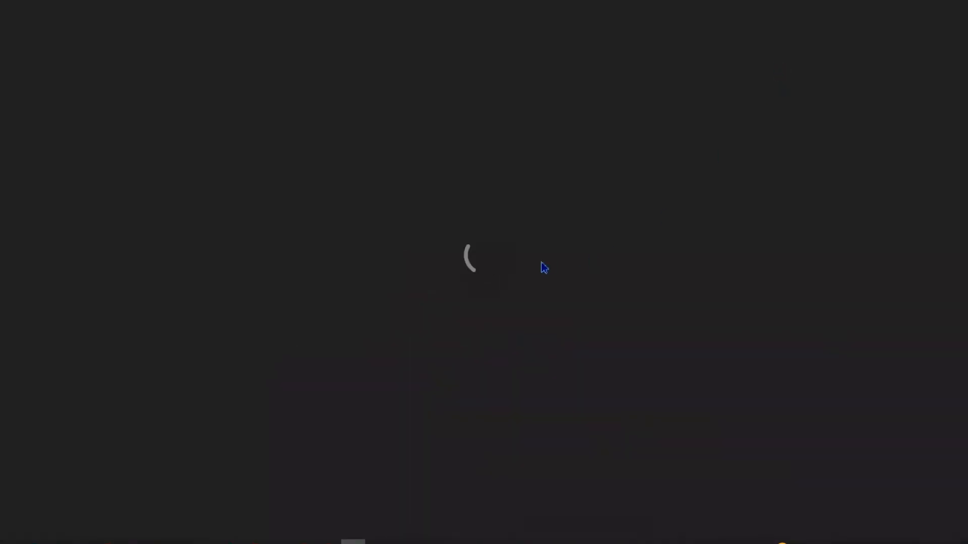